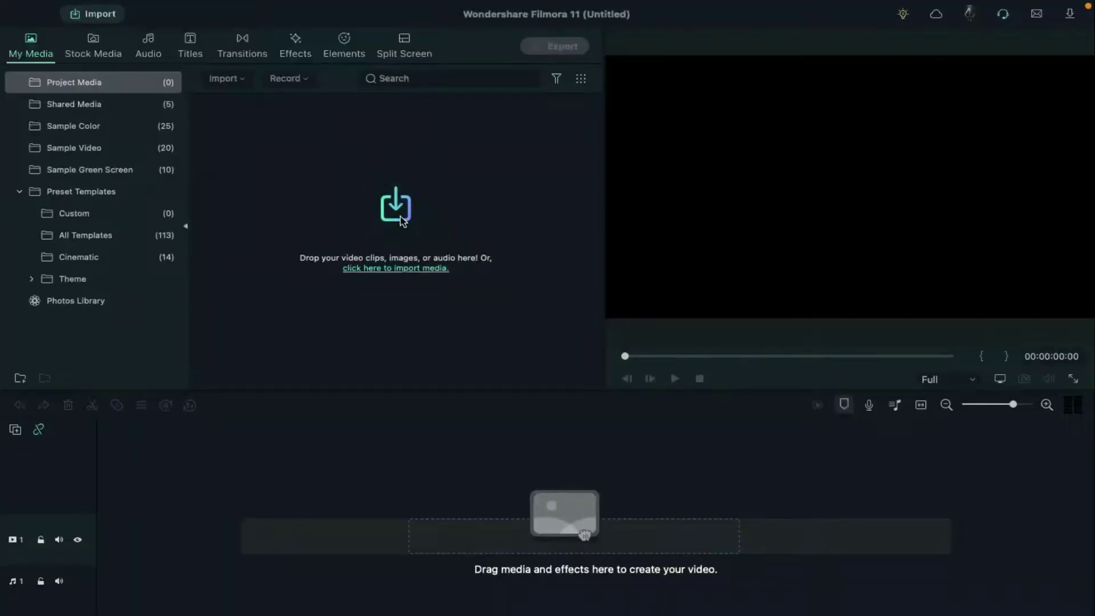
Import mandala images 01 to 05, the 6_TVZJXzA2MjJfNQ candle video, Diya, Mandala 1 and pfx_03 from the Diwali Files folder
click(402, 222)
click(402, 274)
super+click(501, 276)
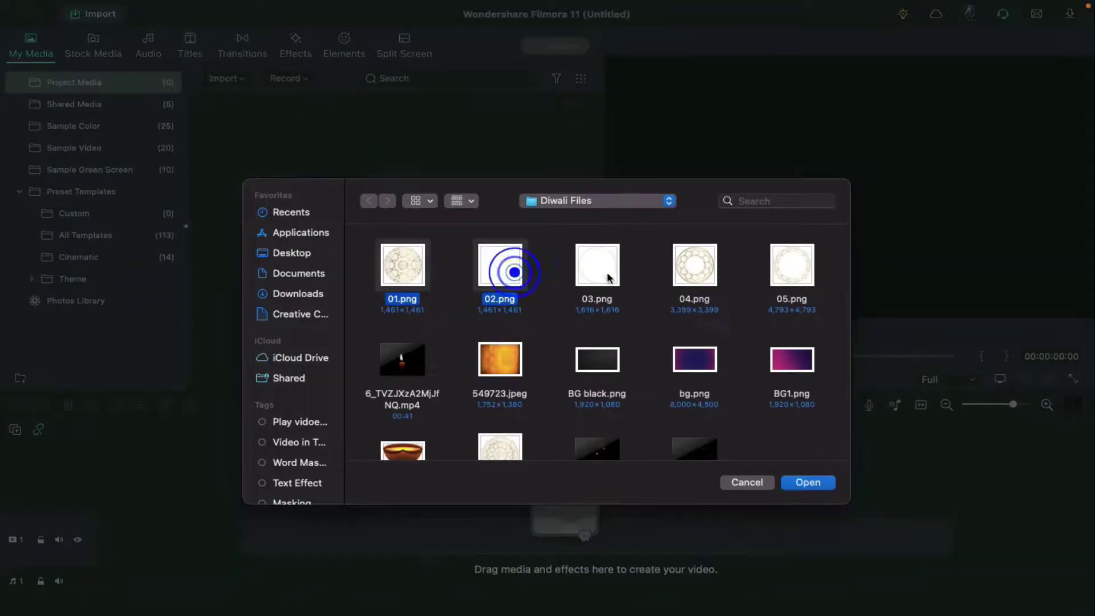
super+click(597, 276)
super+click(694, 268)
super+click(792, 268)
super+click(402, 365)
scroll(402, 365, down, 3)
click(807, 482)
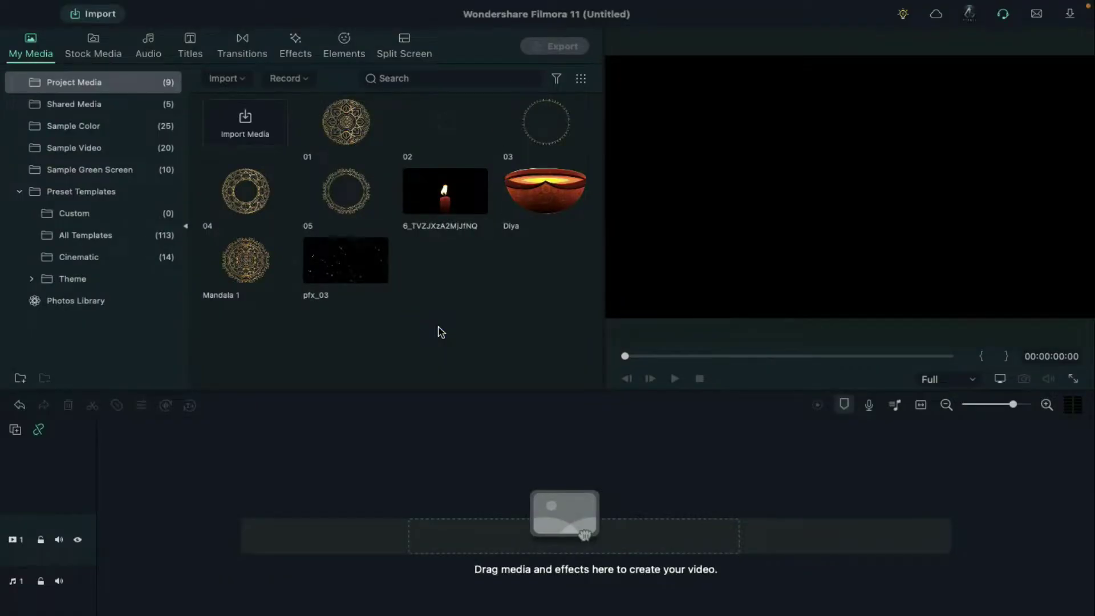
Add image 05 as a 10-second clip on video track 1 and keyframe its rotation from the start to the 10-second mark
drag(363, 228, 100, 550)
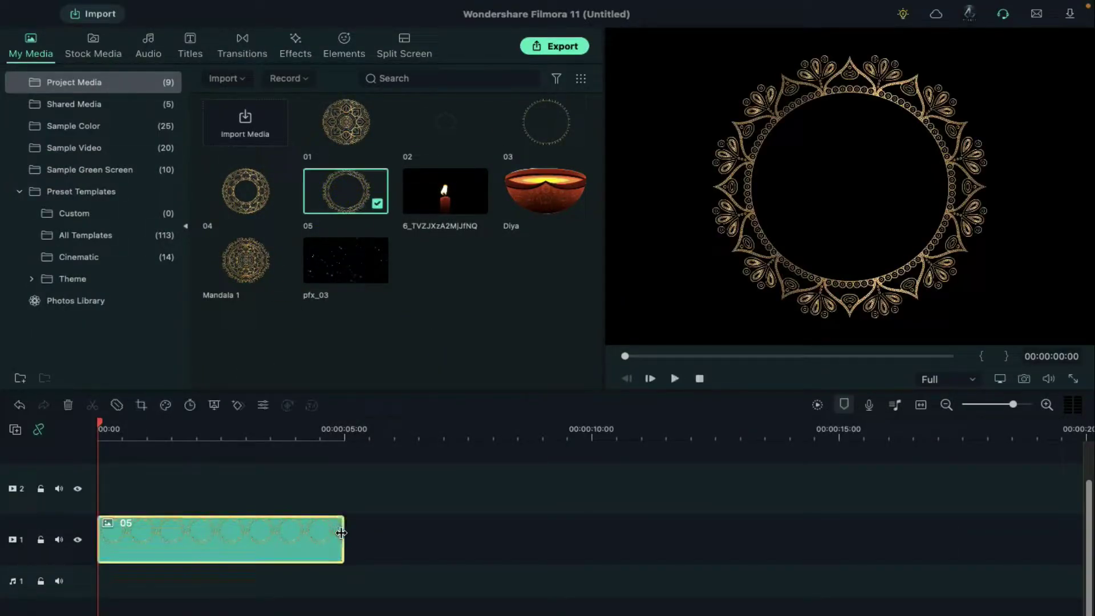
drag(345, 533, 587, 519)
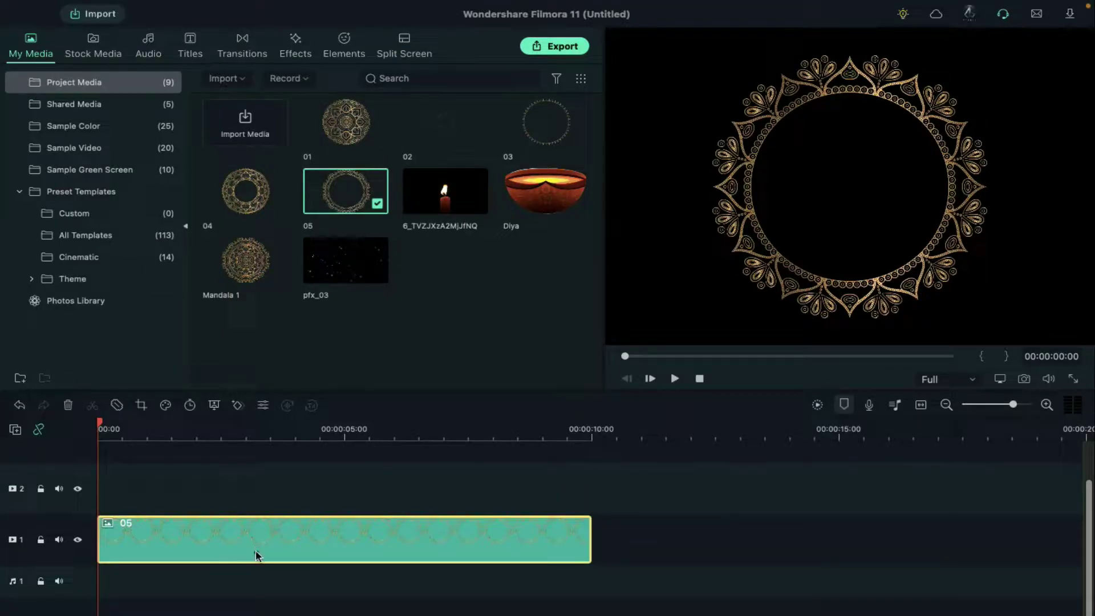
double_click(257, 556)
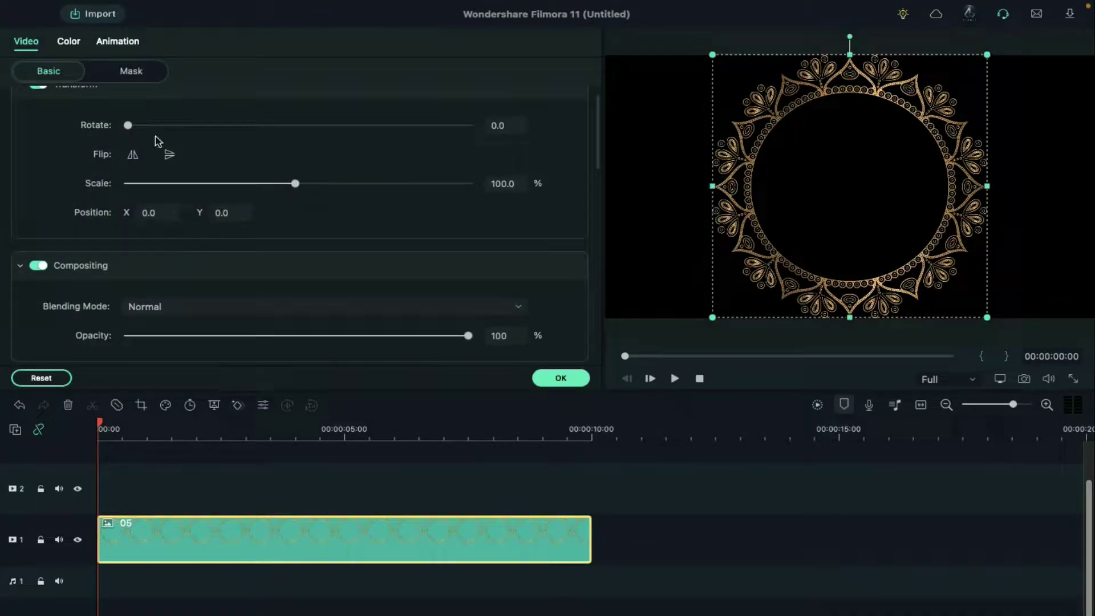
click(126, 43)
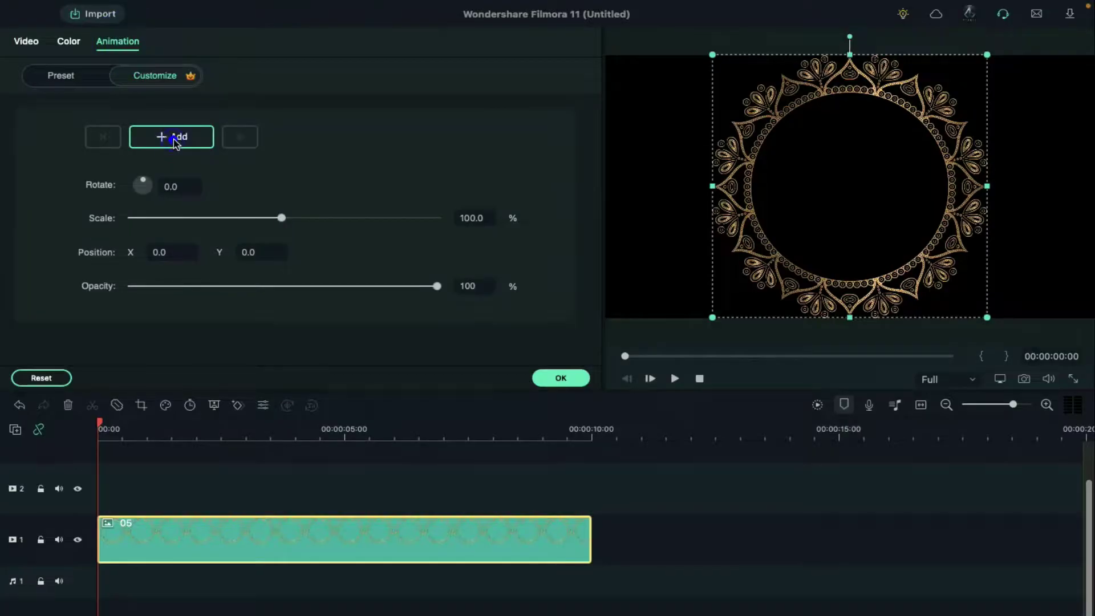
click(173, 139)
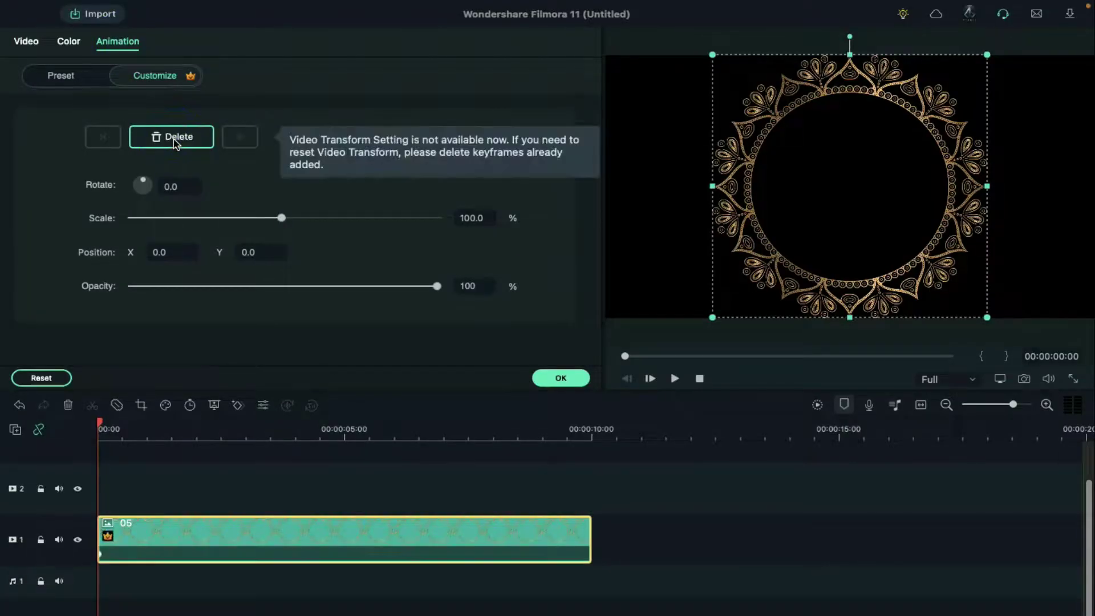
click(593, 436)
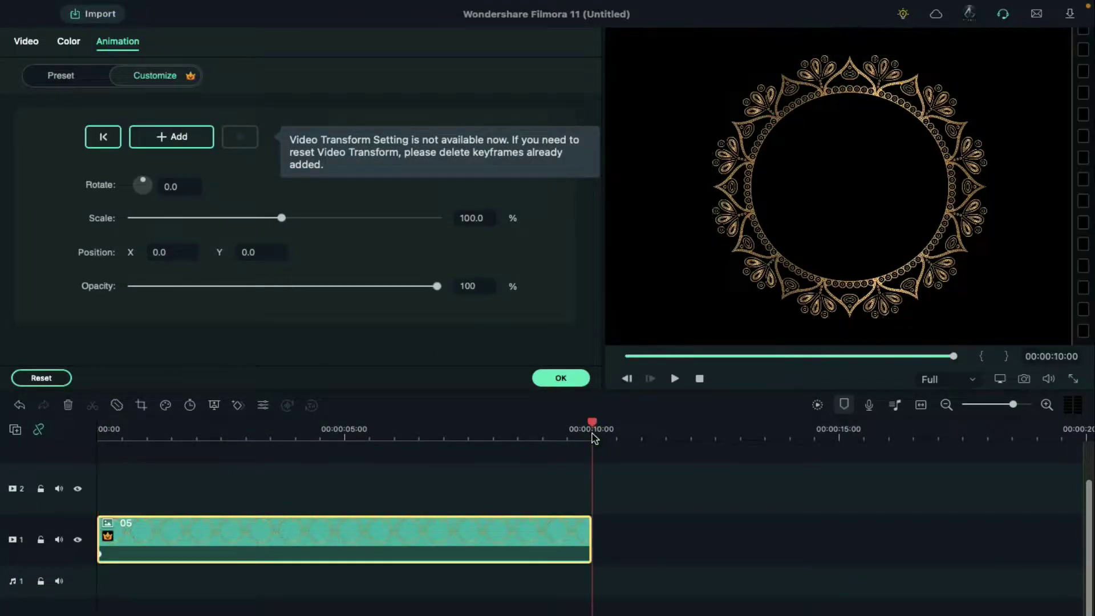
drag(166, 185, 80, 178)
click(543, 377)
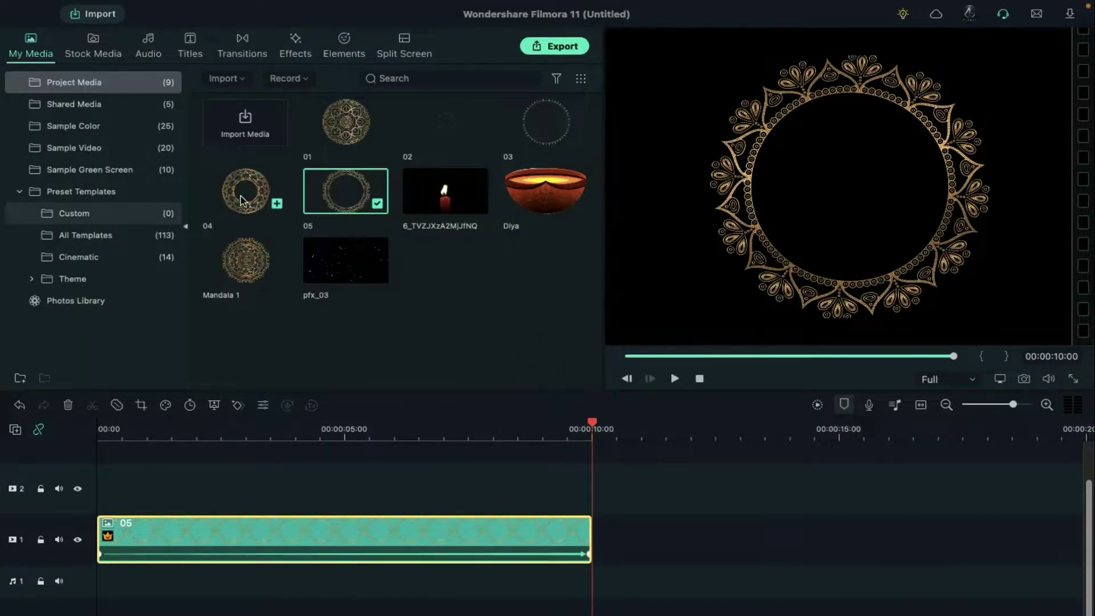
Add image 04 as a 10-second clip on video track 2 and scale it to 69.4% with a keyframe at the start
drag(245, 191, 591, 483)
click(448, 488)
double_click(448, 488)
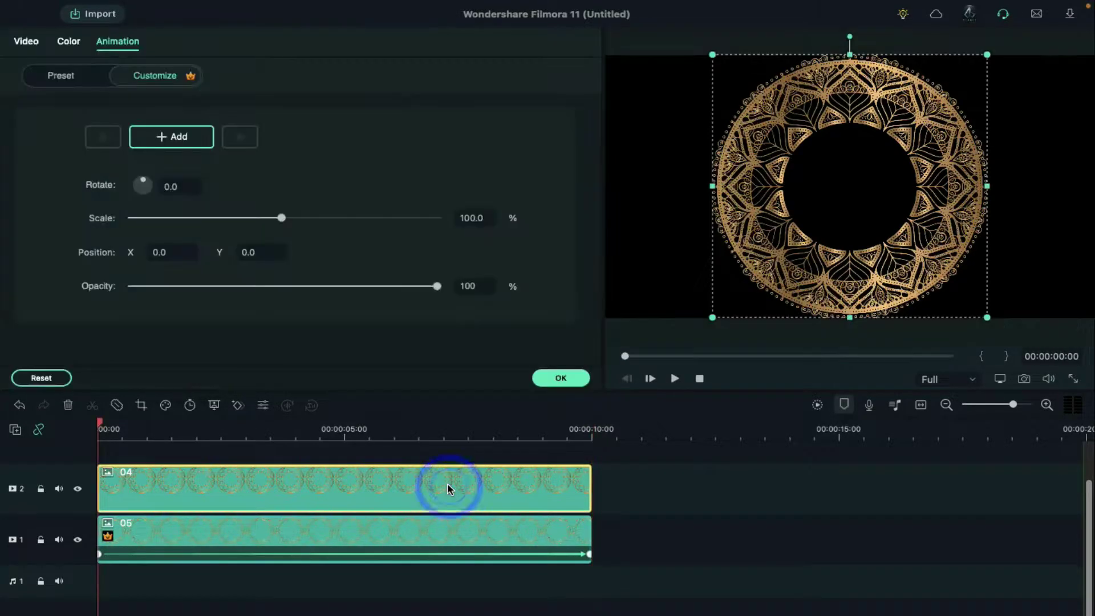
drag(283, 221, 233, 223)
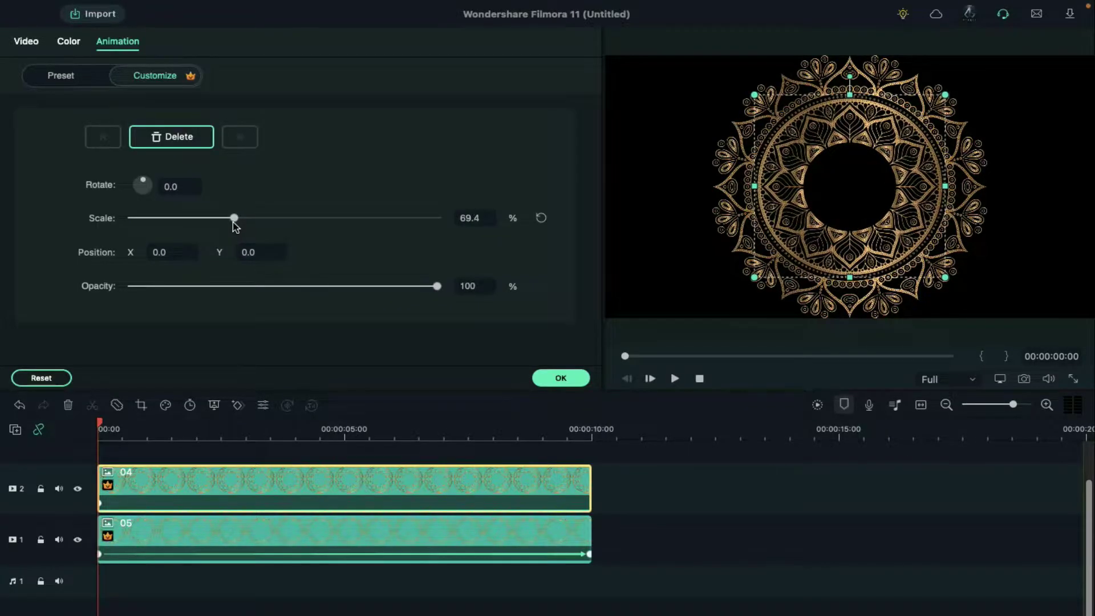
Keyframe the 04 clip's rotation to 100 at the 10-second mark
click(589, 431)
drag(178, 187, 245, 194)
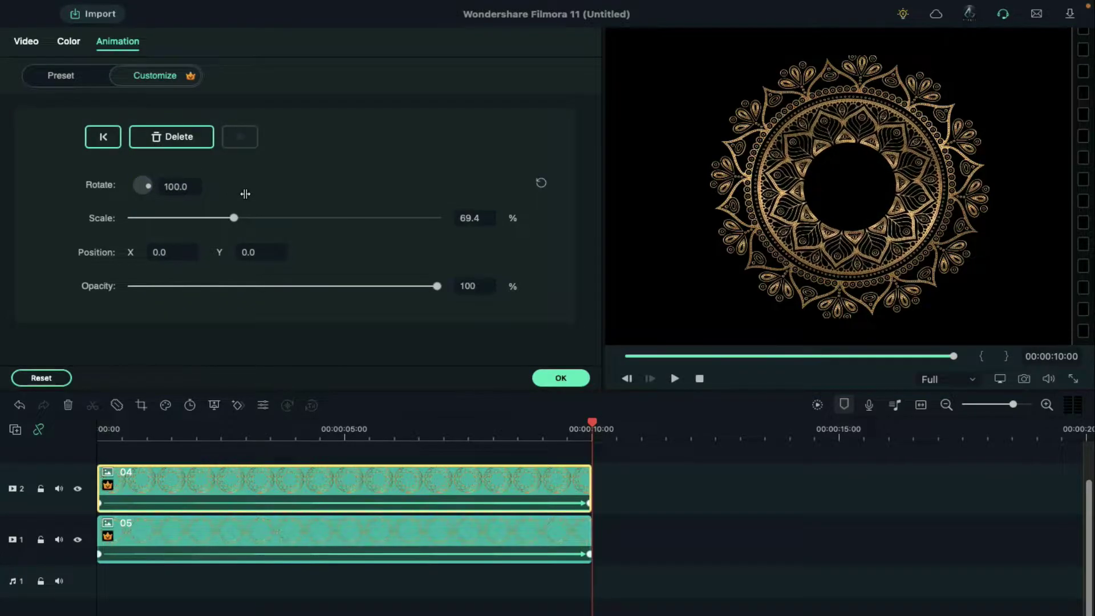
click(549, 377)
Add image 03 as a 10-second clip on video track 3 and scale it to 32% with a keyframe at the start
drag(545, 139, 114, 461)
drag(344, 462, 591, 462)
double_click(384, 462)
drag(281, 218, 175, 234)
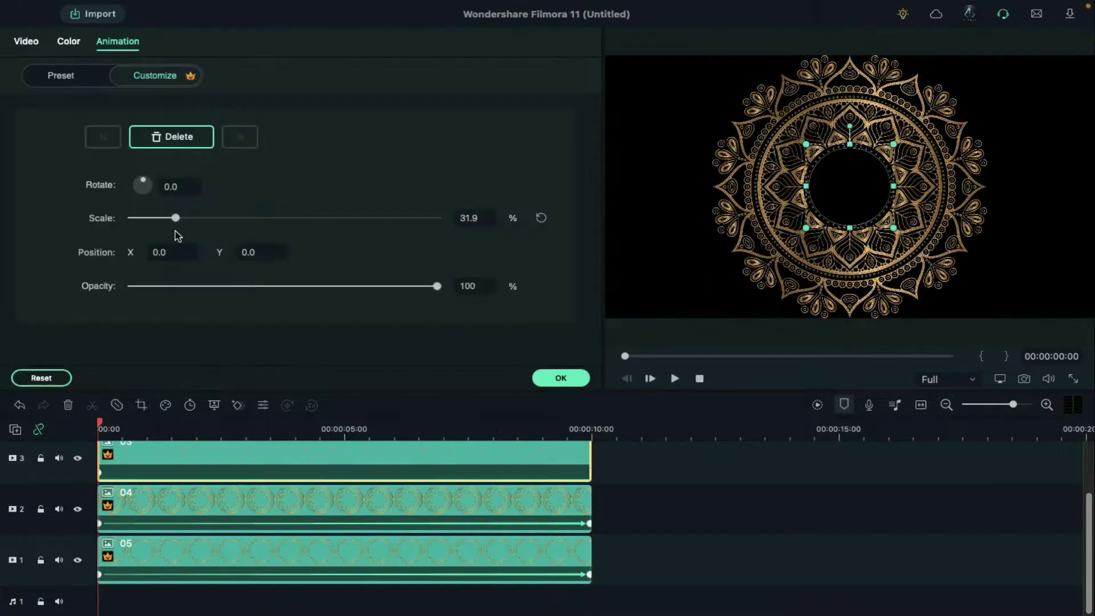
Keyframe a negative rotation on the 03 clip at the 10-second mark
click(590, 429)
drag(174, 187, 100, 188)
click(561, 378)
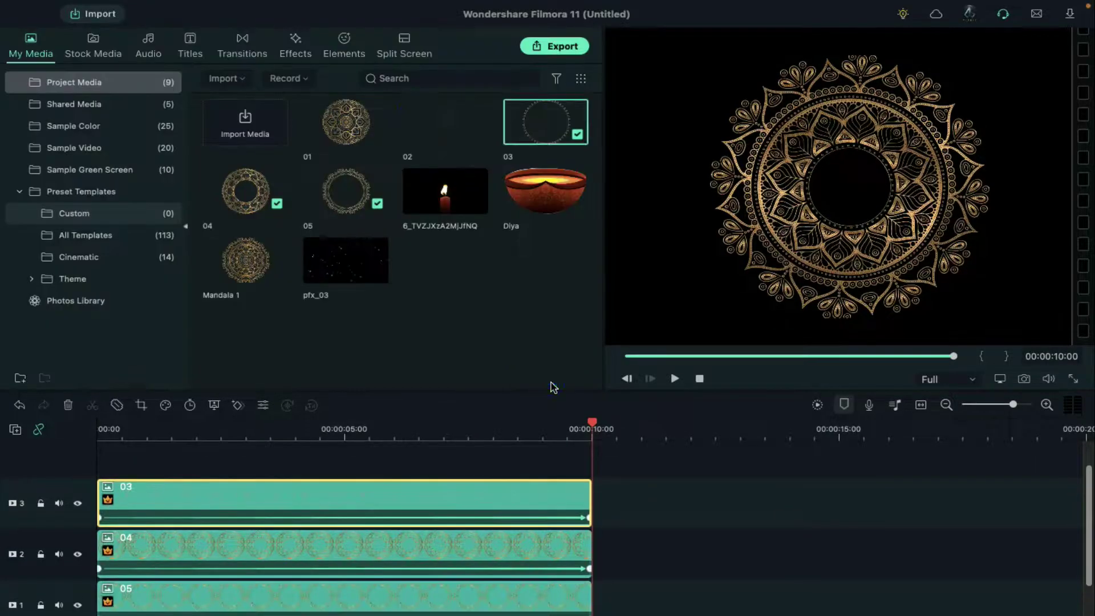
Add image 02 as a 10-second clip on video track 4 and scale it to 72% with a keyframe at the start
drag(445, 122, 405, 456)
double_click(405, 457)
drag(281, 218, 238, 219)
Keyframe a positive rotation on the 02 clip at the 10-second mark
click(590, 431)
drag(170, 188, 230, 186)
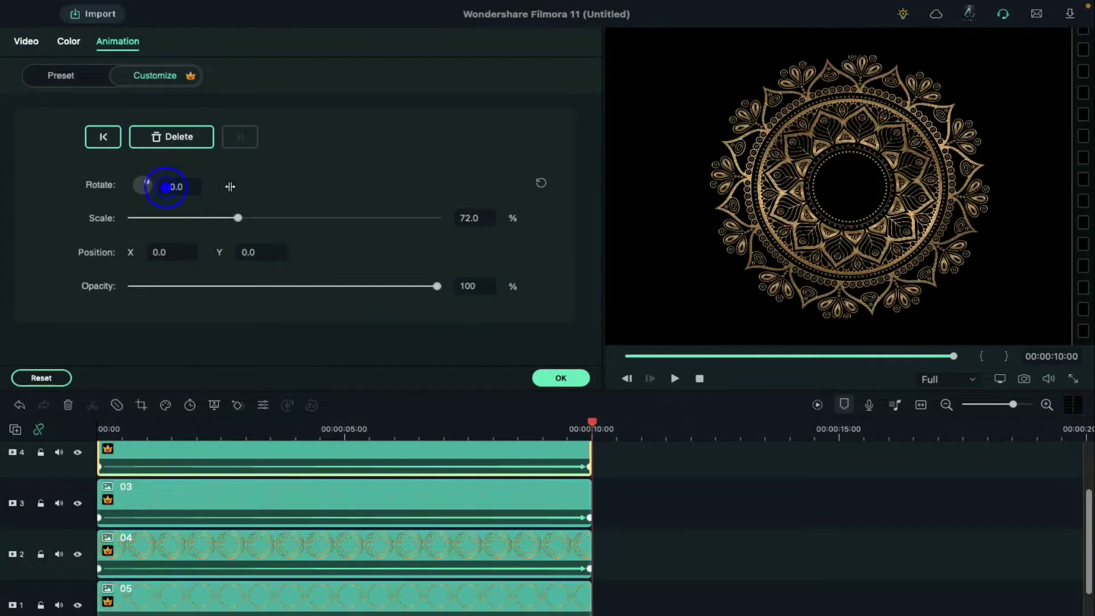
click(560, 378)
Add image 01 as a 10-second clip on video track 5 and scale it to 24.4% with a keyframe at the start
drag(352, 143, 114, 462)
drag(345, 496, 589, 500)
click(99, 428)
double_click(344, 481)
drag(281, 218, 164, 218)
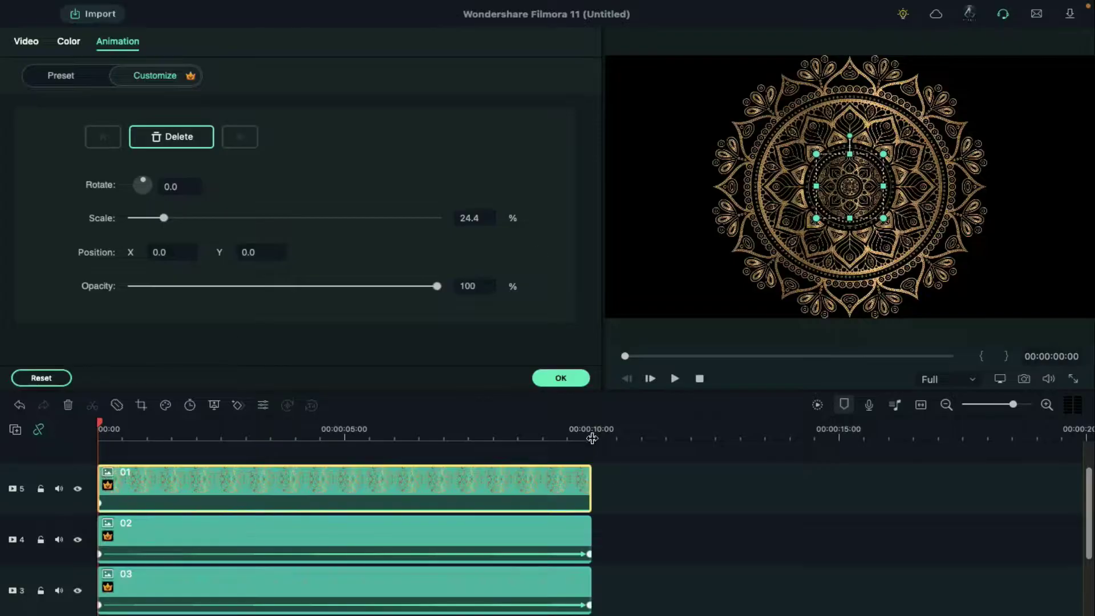
Keyframe the 01 clip's rotation to -100 at the 10-second mark
click(590, 429)
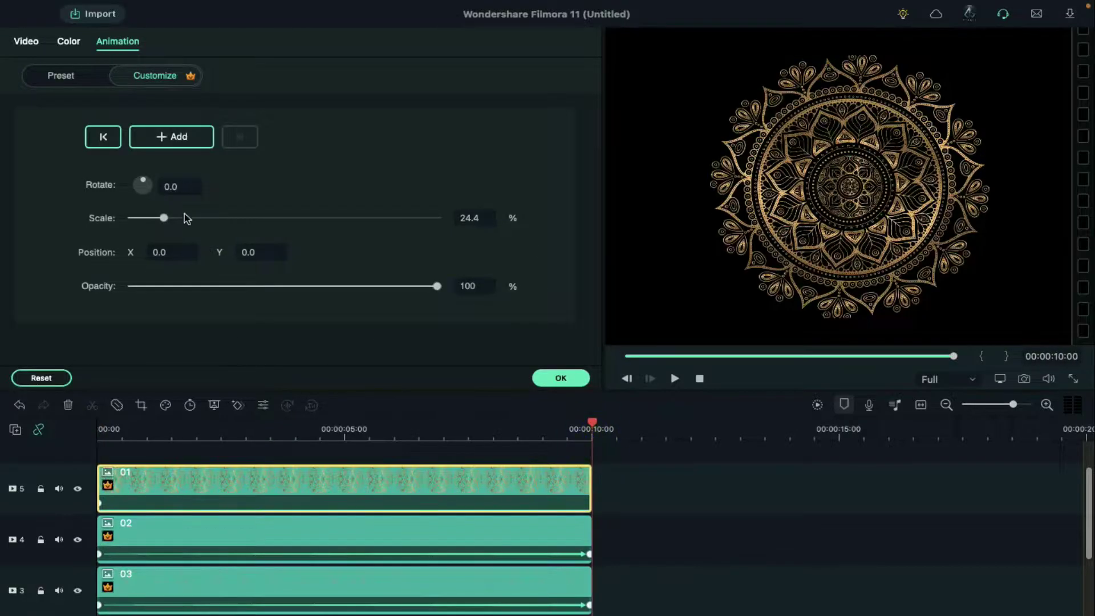
drag(173, 187, 77, 181)
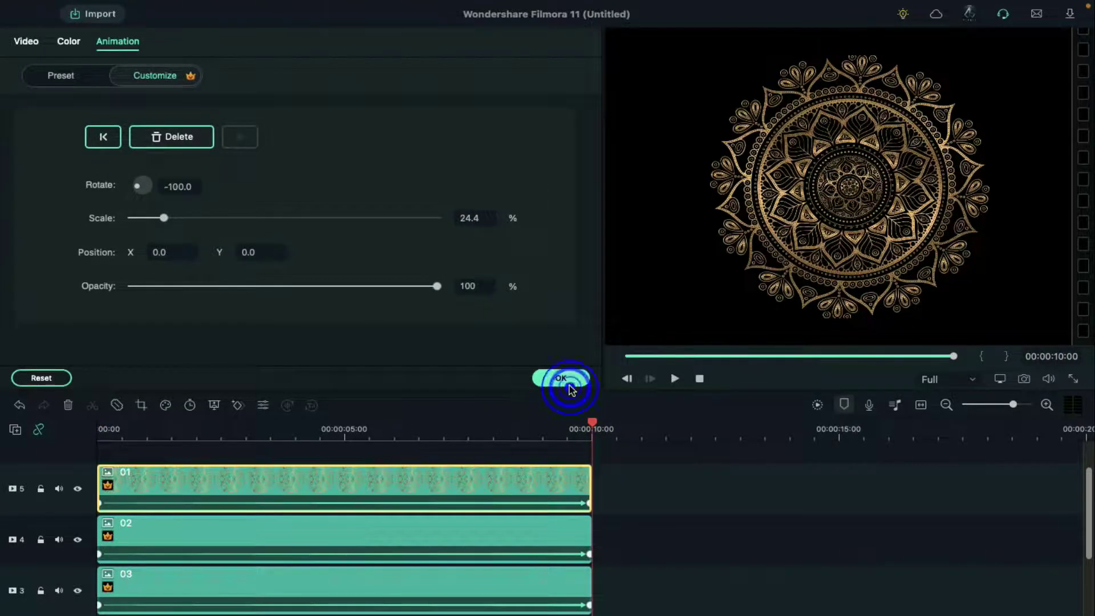
click(561, 378)
Export the layered mandala animation as Mandala.mp4
key(super+e)
click(810, 544)
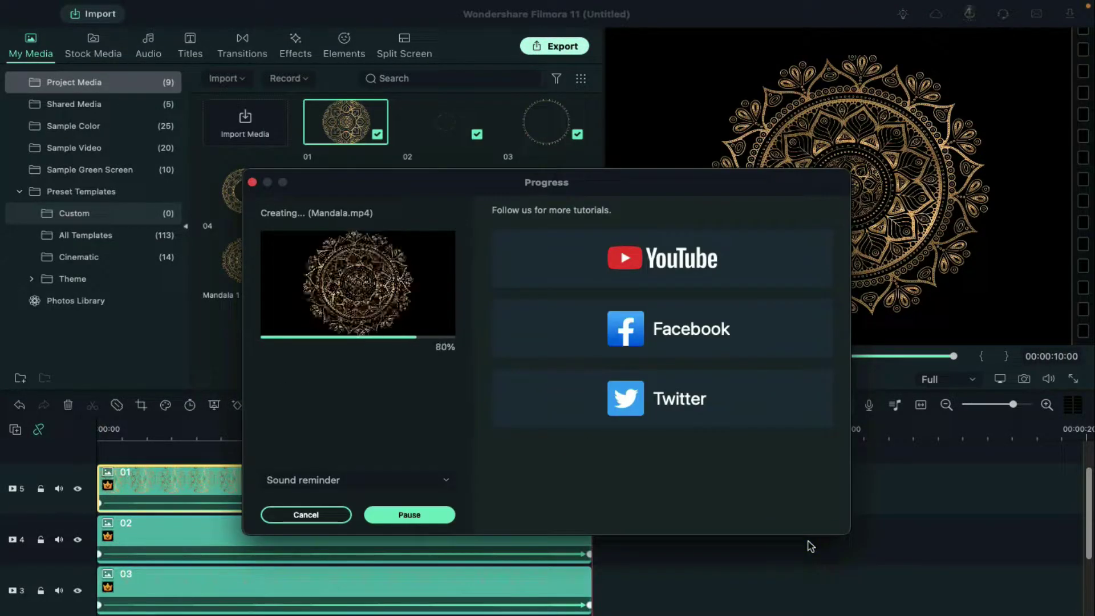
click(546, 404)
Delete all the mandala clips from the timeline
click(506, 530)
key(super+a)
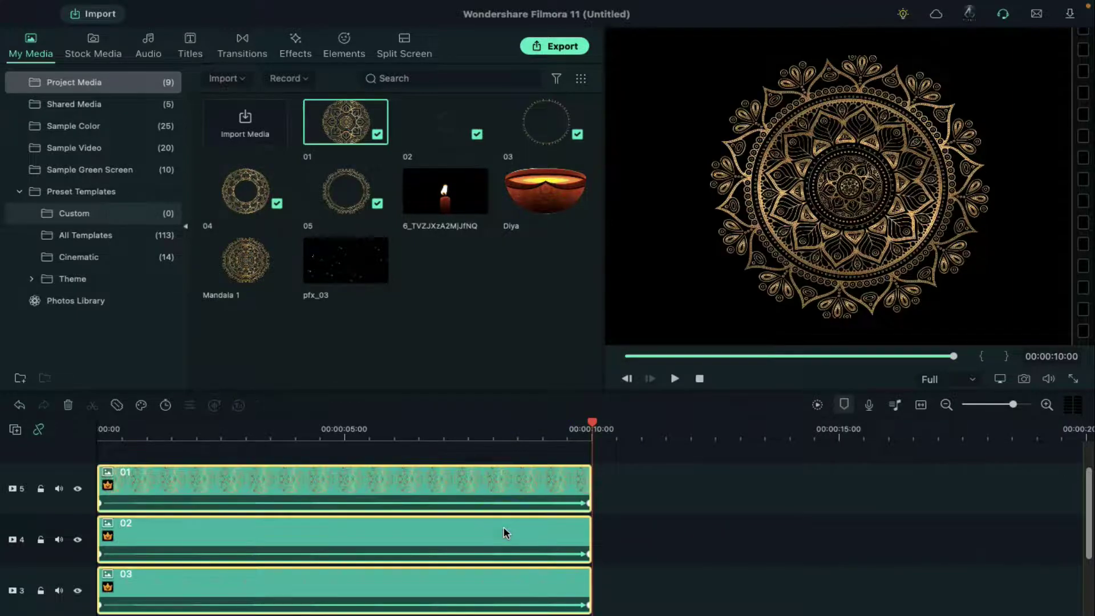
scroll(506, 532, down, 2)
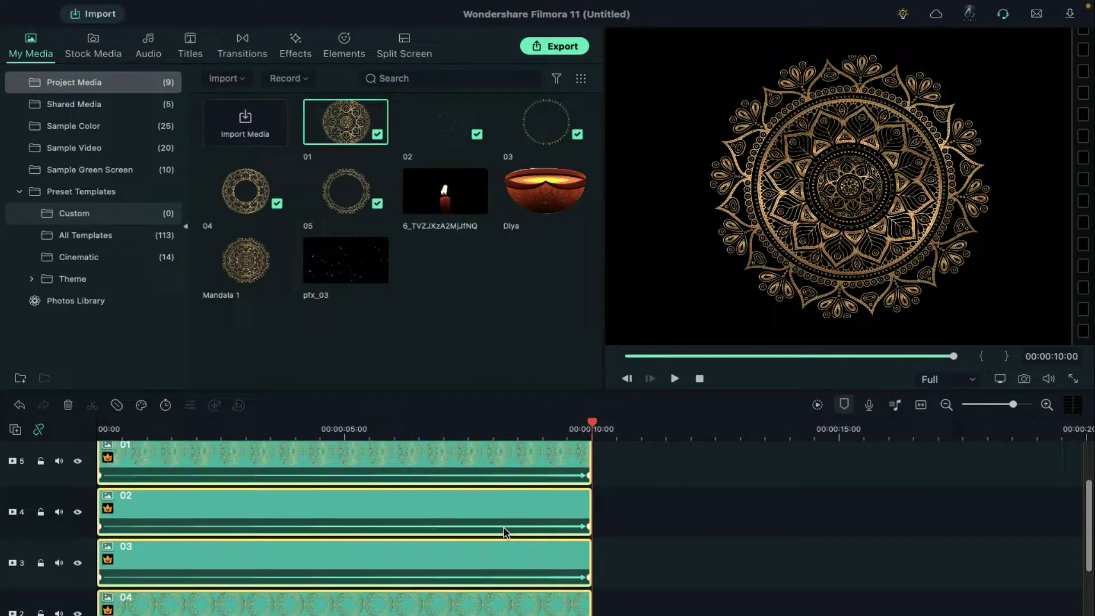
key(Delete)
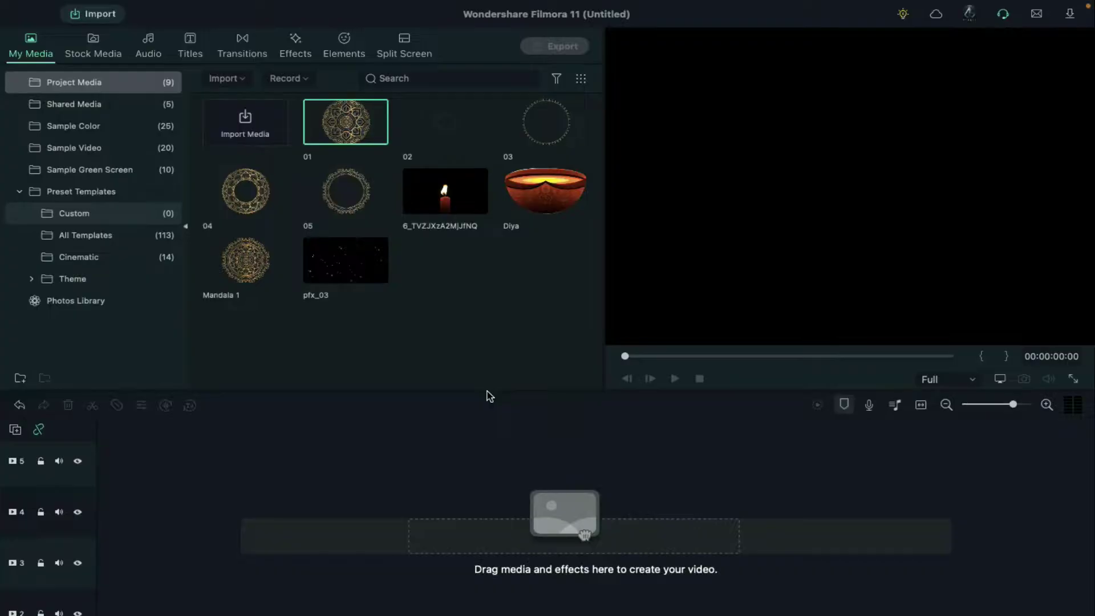
Import Mandala.mp4 from the Diwali Files folder and place it at the start of video track 2
click(256, 143)
scroll(570, 319, down, 2)
click(593, 394)
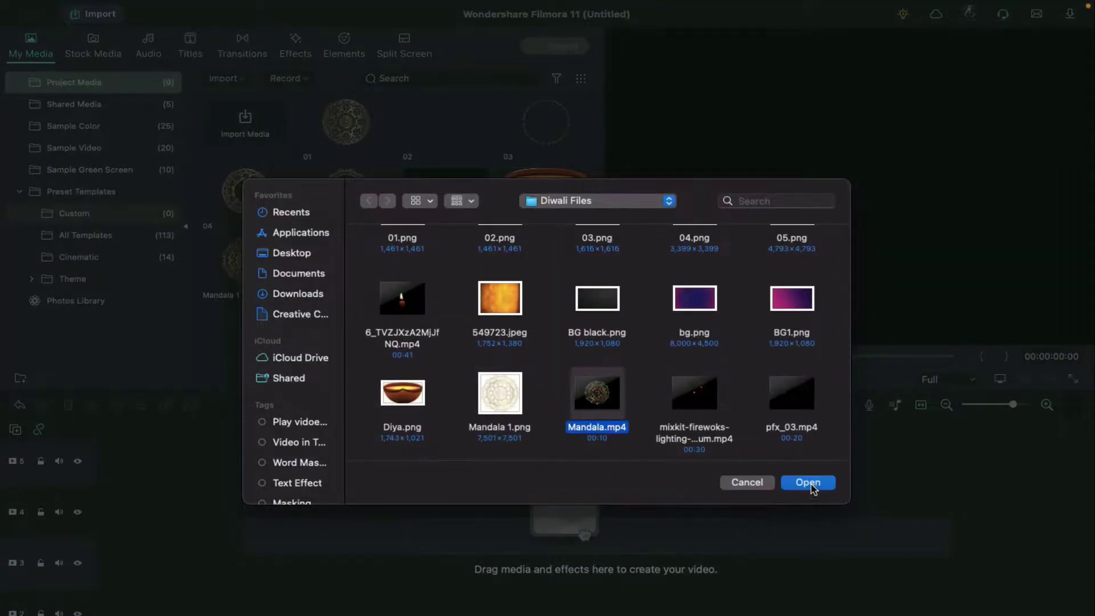
click(809, 483)
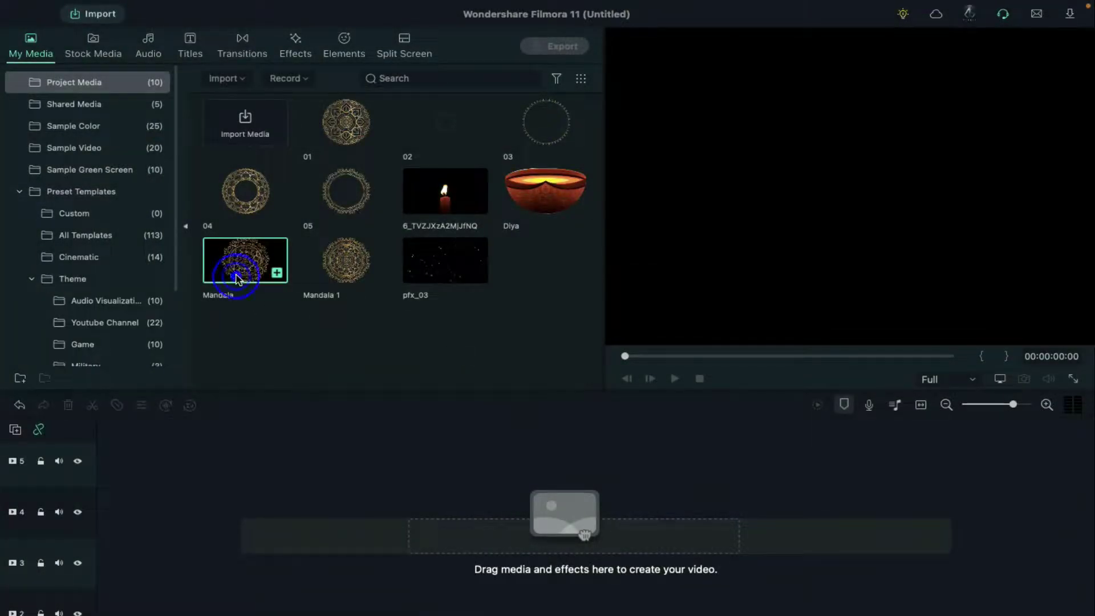
drag(236, 278, 103, 609)
drag(170, 546, 210, 516)
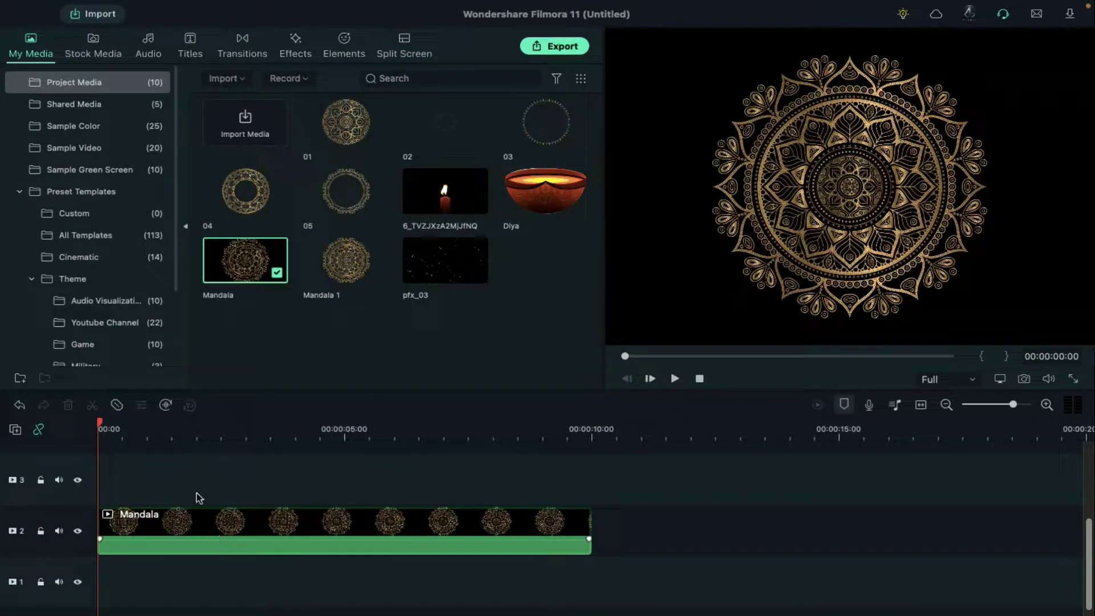
Apply a radial burst transition to the beginning of the Mandala clip
click(249, 55)
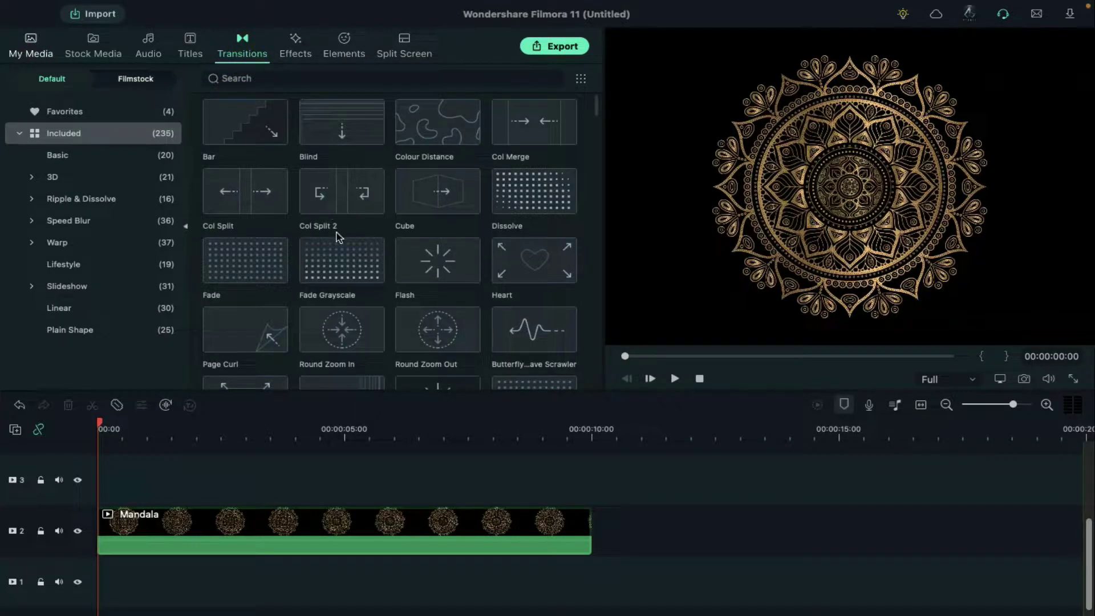
scroll(336, 237, down, 15)
drag(251, 230, 117, 522)
Add the Black sample color on video track 3 above the Mandala clip and extend it to 10 seconds
click(41, 45)
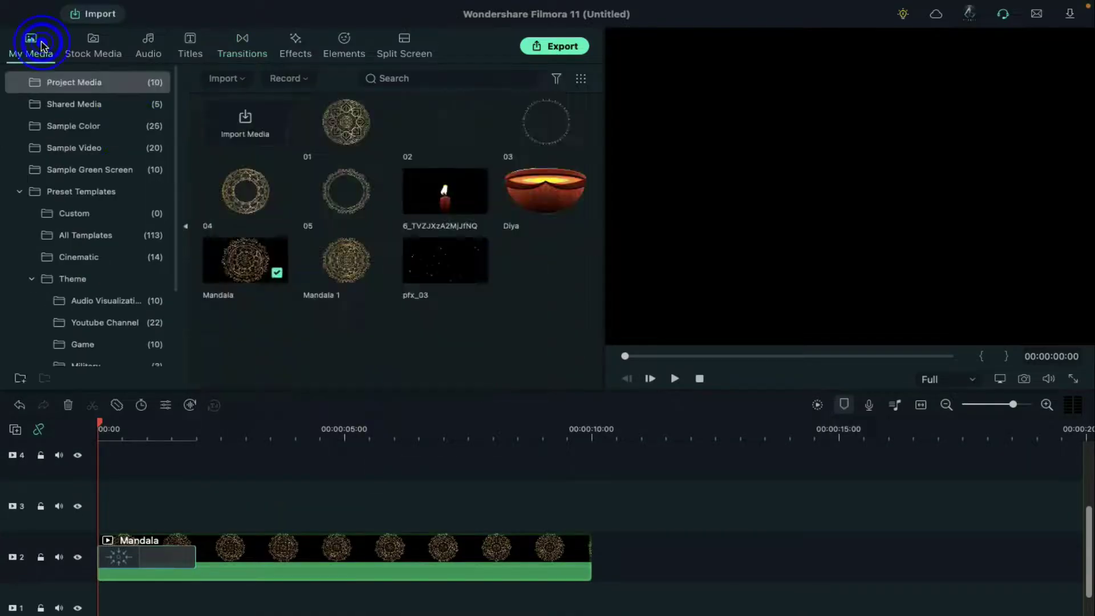
click(73, 126)
drag(342, 135, 106, 507)
drag(254, 506, 247, 506)
drag(342, 496, 591, 496)
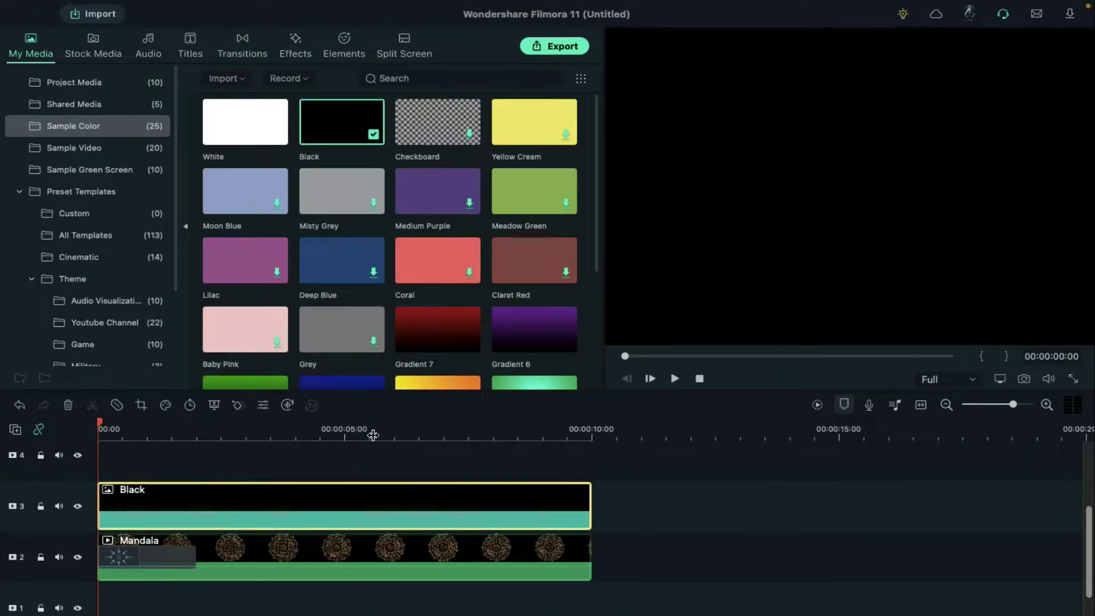
Set the Black clip's blending mode to Soft Light
click(373, 435)
double_click(384, 505)
click(26, 41)
scroll(220, 229, down, 3)
click(220, 306)
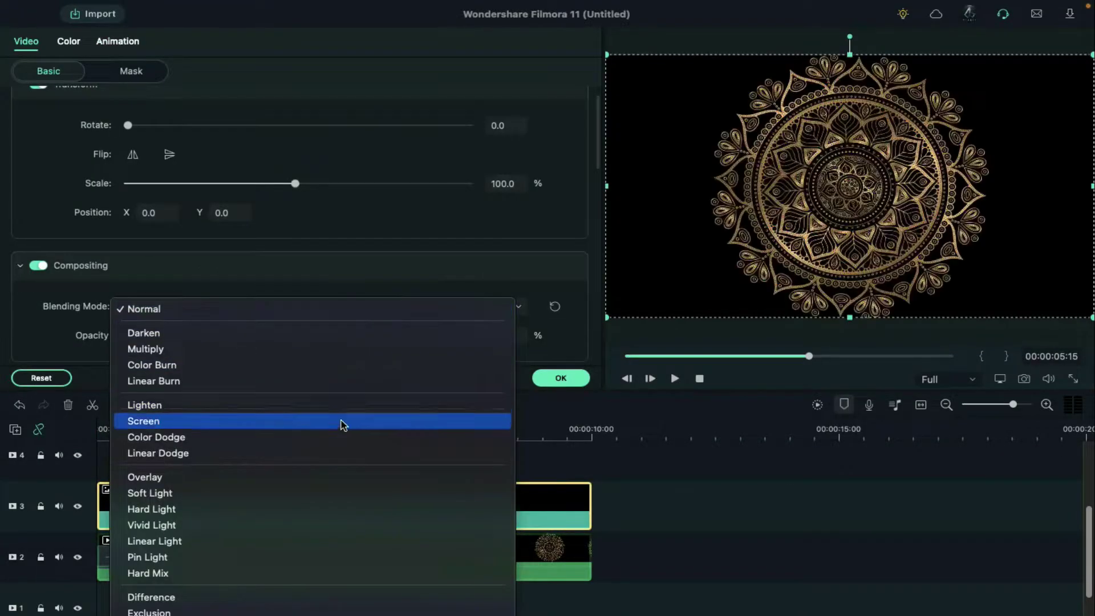
click(321, 493)
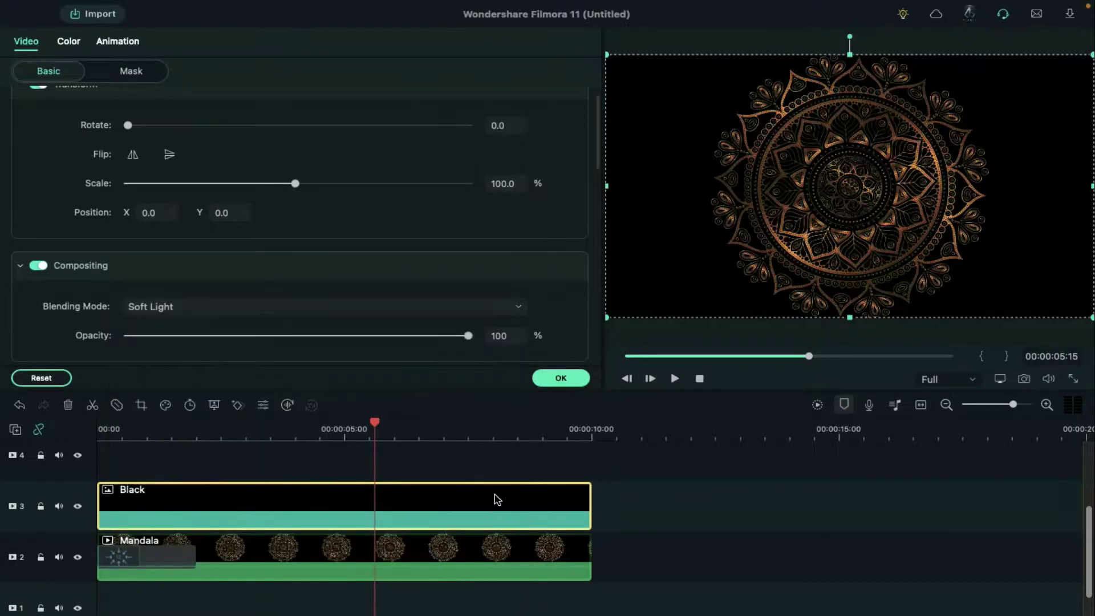
click(561, 378)
Add the Mandala 1 image at the start of video track 4 and extend it to 10 seconds
click(86, 81)
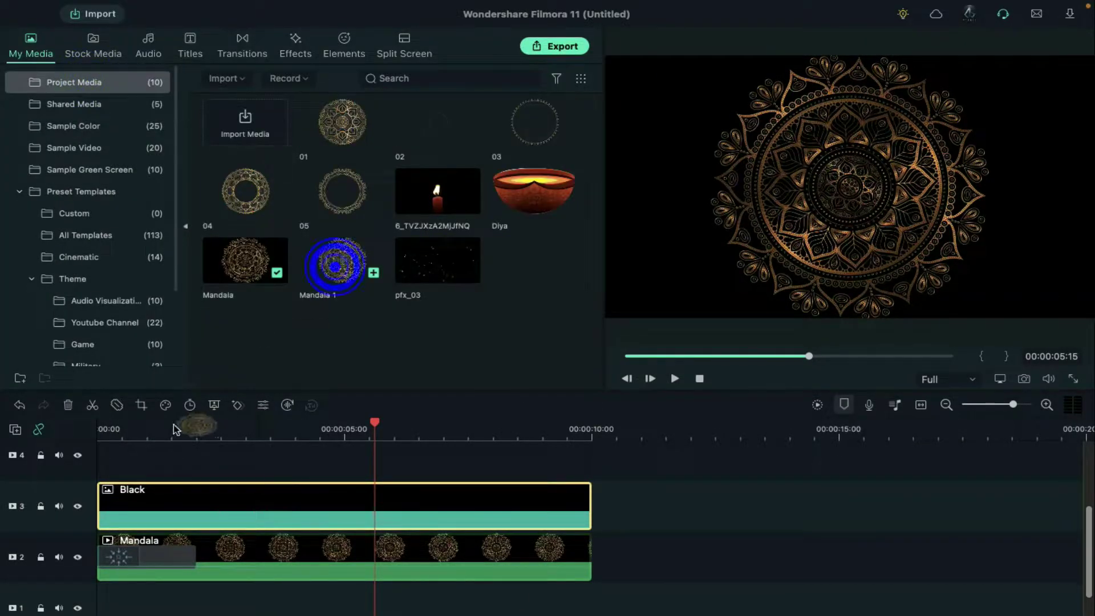
drag(174, 430, 252, 481)
drag(340, 487, 591, 487)
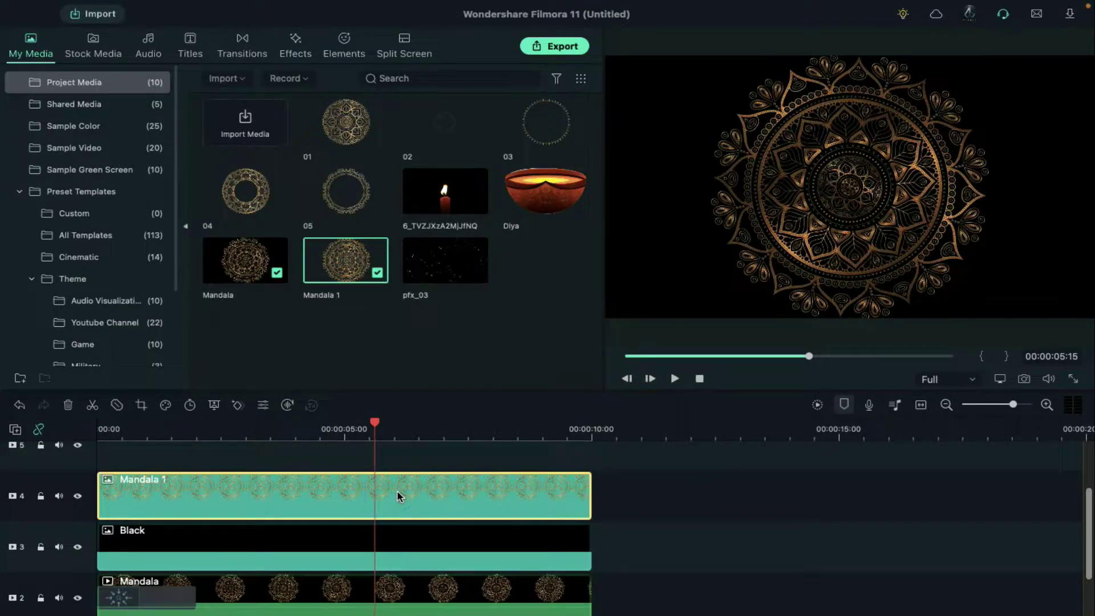
Scale the Mandala 1 clip to 75% and move it to the frame's lower-left corner at about X -958.2, Y -540
double_click(397, 491)
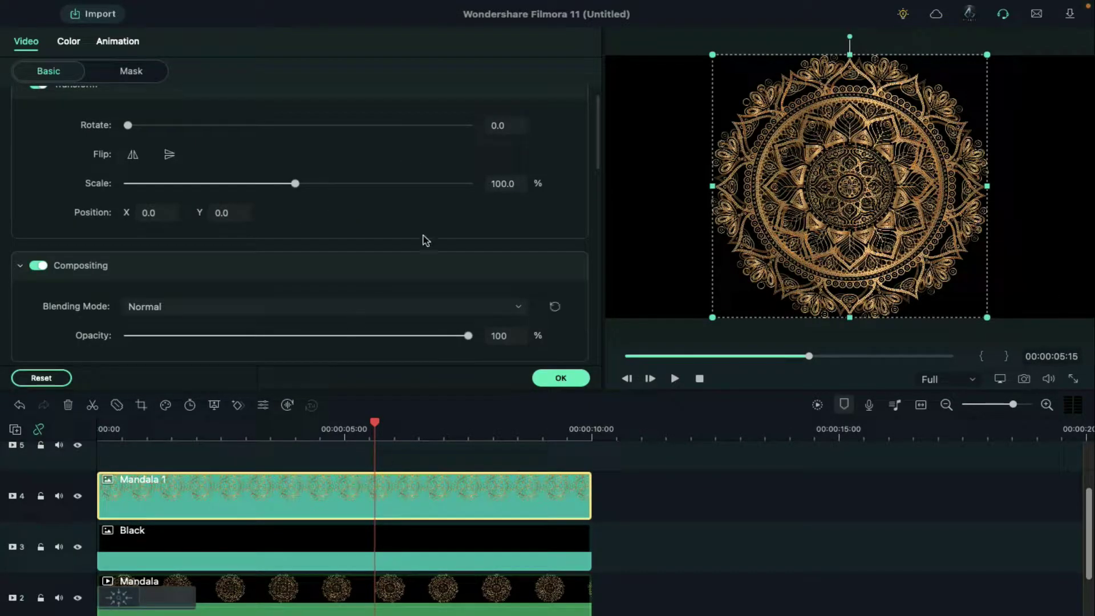
text(75)
key(Return)
drag(855, 189, 613, 323)
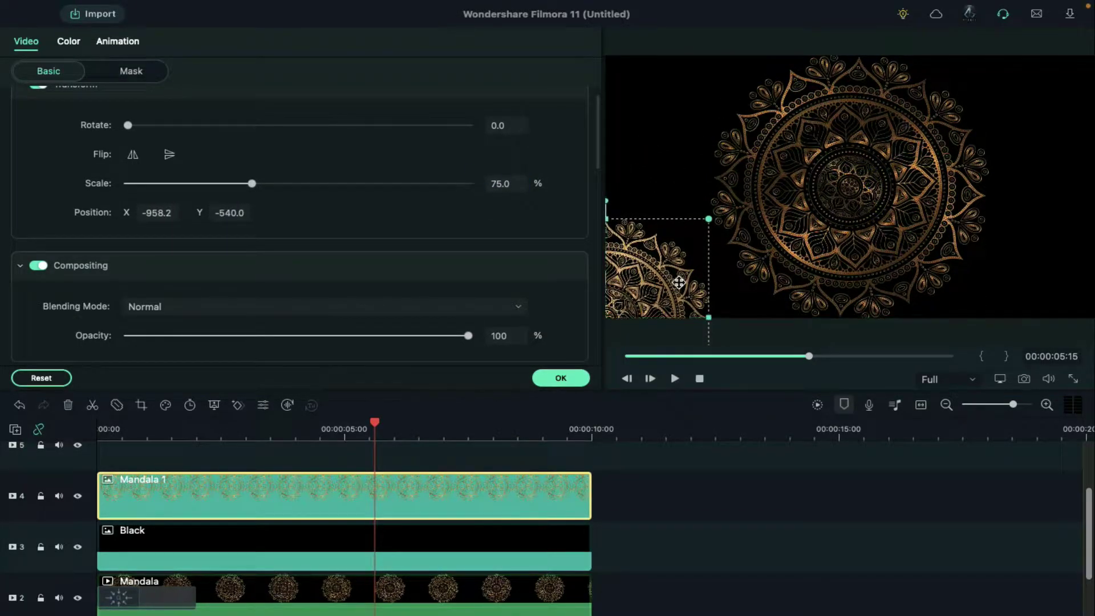
Animate the Mandala 1 clip's rotation with keyframes from 0 at the start to -100 at 10 seconds
click(98, 431)
click(117, 40)
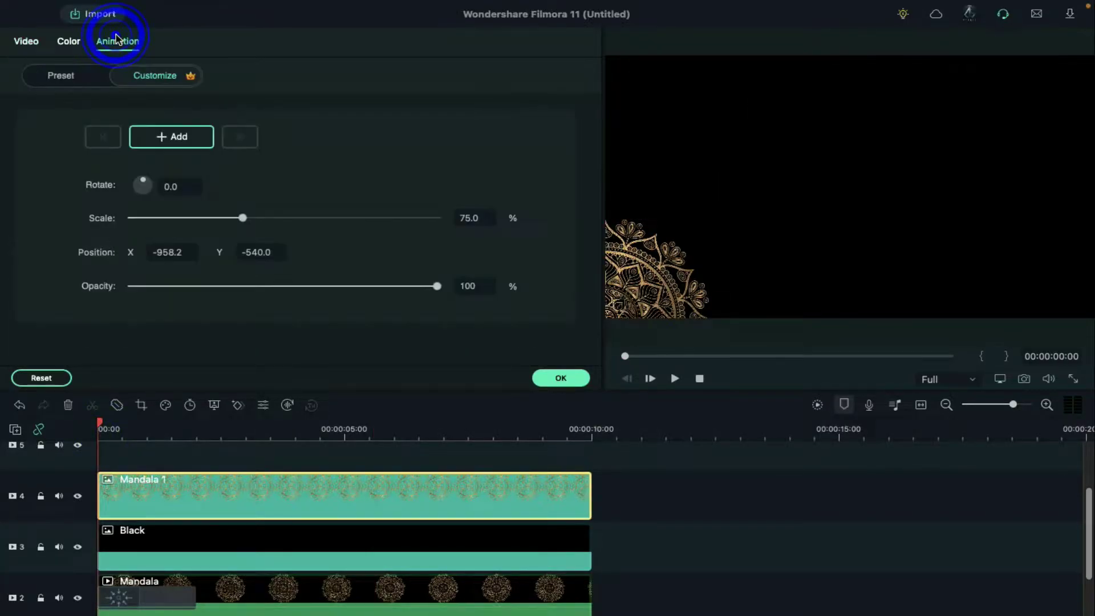
click(168, 138)
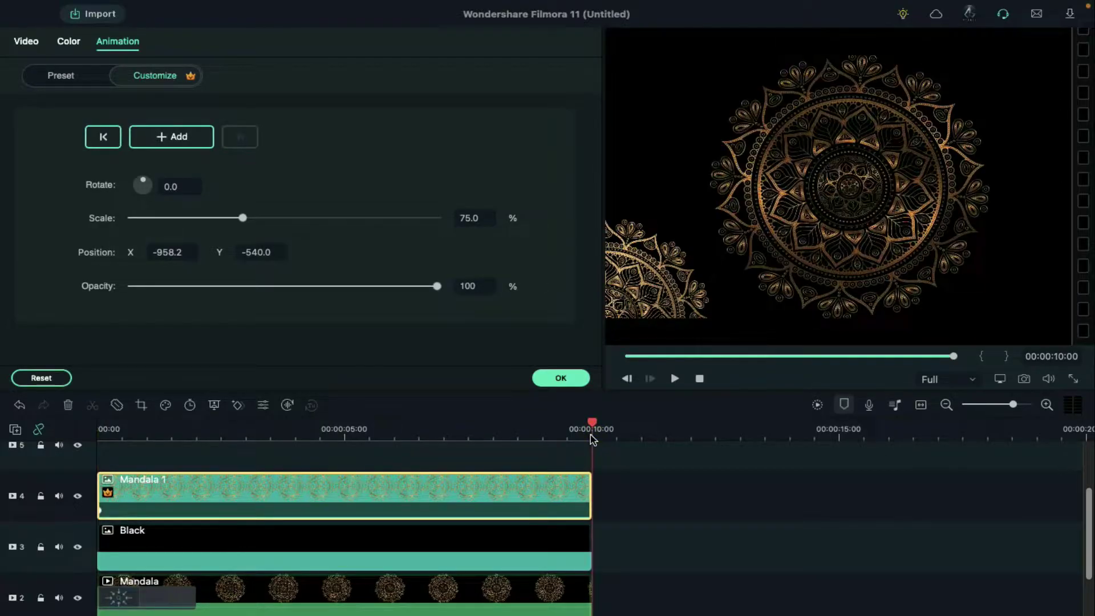
drag(163, 189, 75, 185)
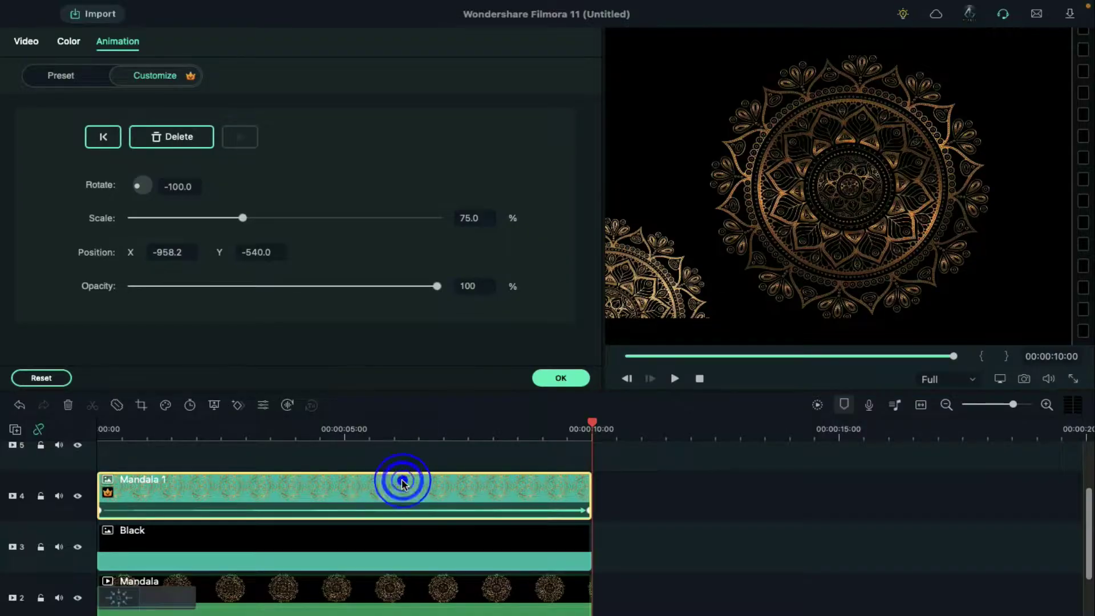
Paste a copy of the Mandala 1 clip on video track 5 and set its Y position to 540 at both keyframes
scroll(402, 484, up, 2)
click(100, 431)
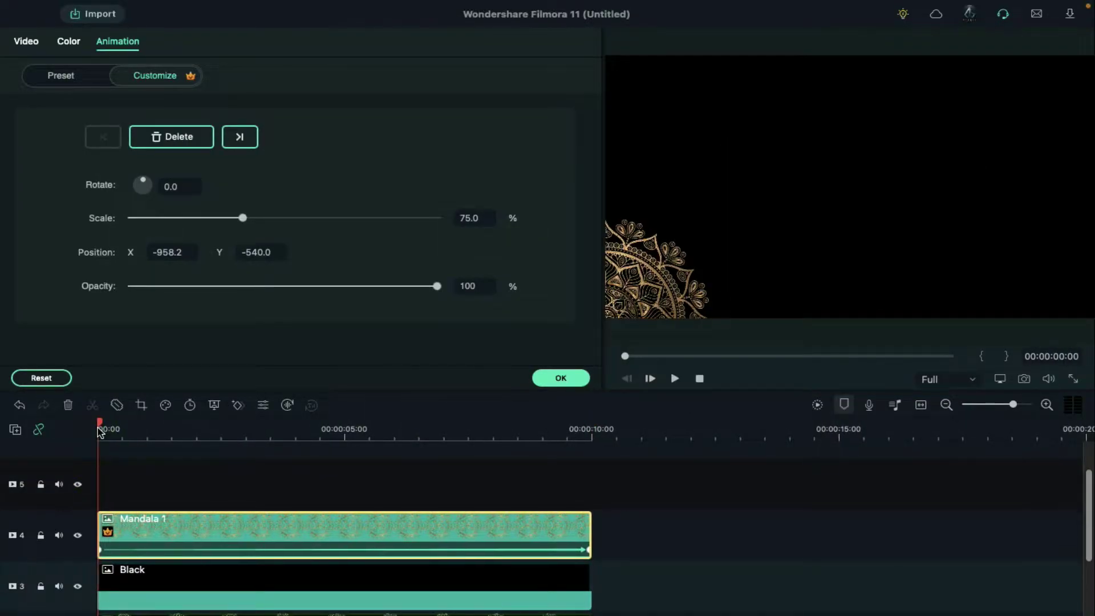
key(ctrl+v)
click(102, 499)
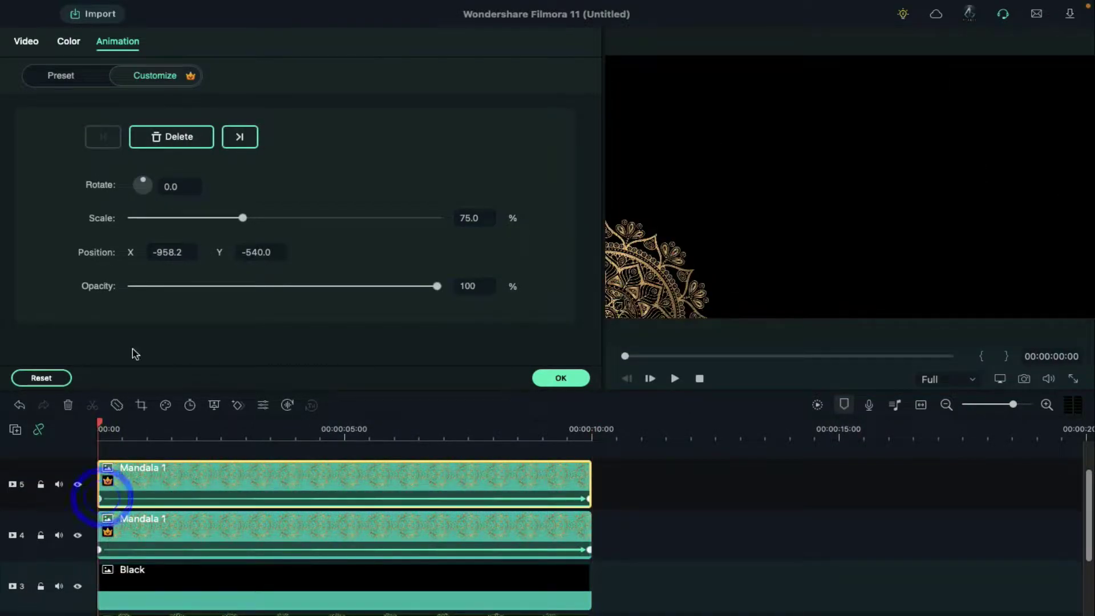
key(Return)
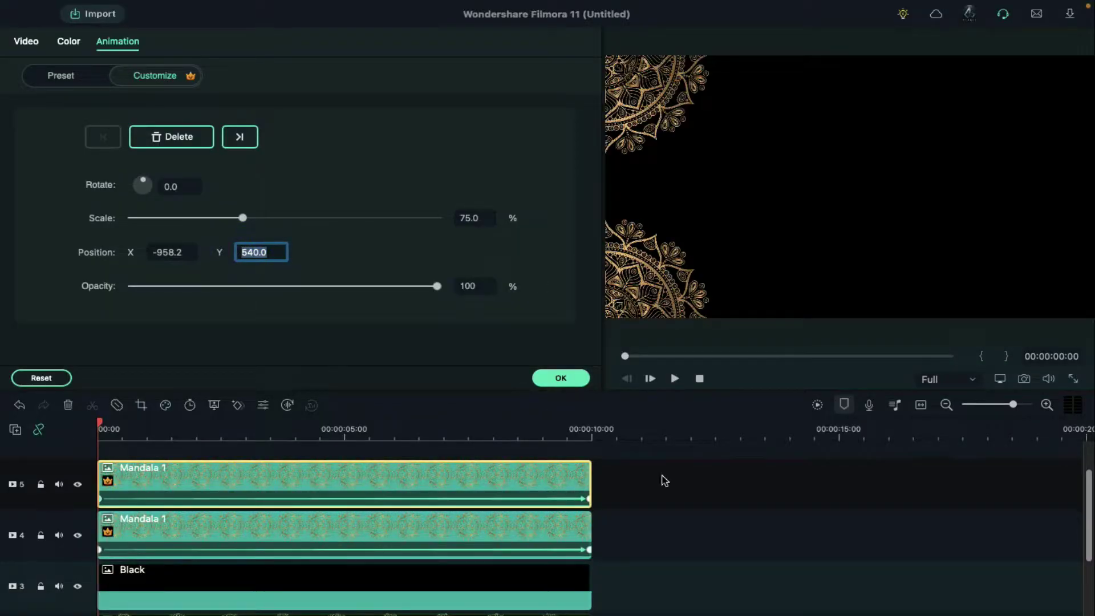
click(589, 499)
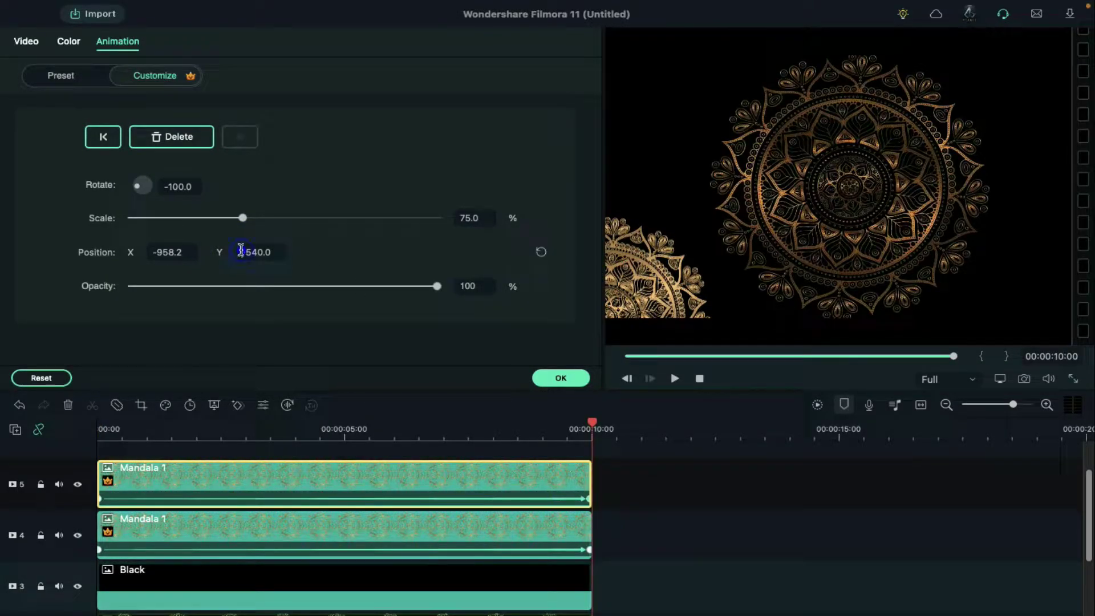
key(Return)
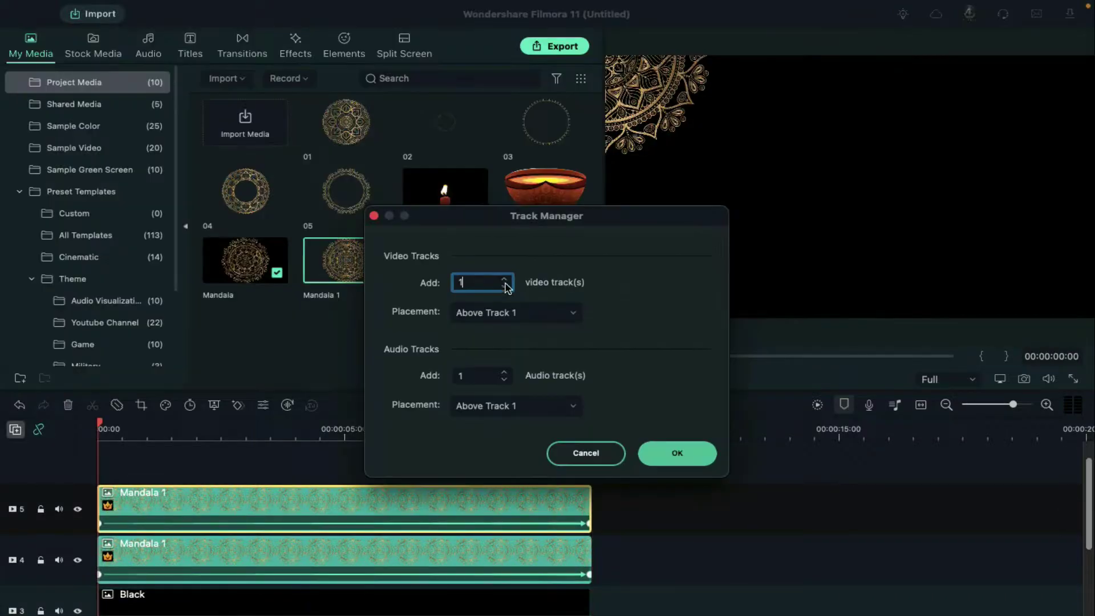
Duplicate the Mandala 1 clip onto tracks 6 and 7, positioned at X 958.2, Y 540 and X 958.2, Y -540 at both keyframes
click(489, 310)
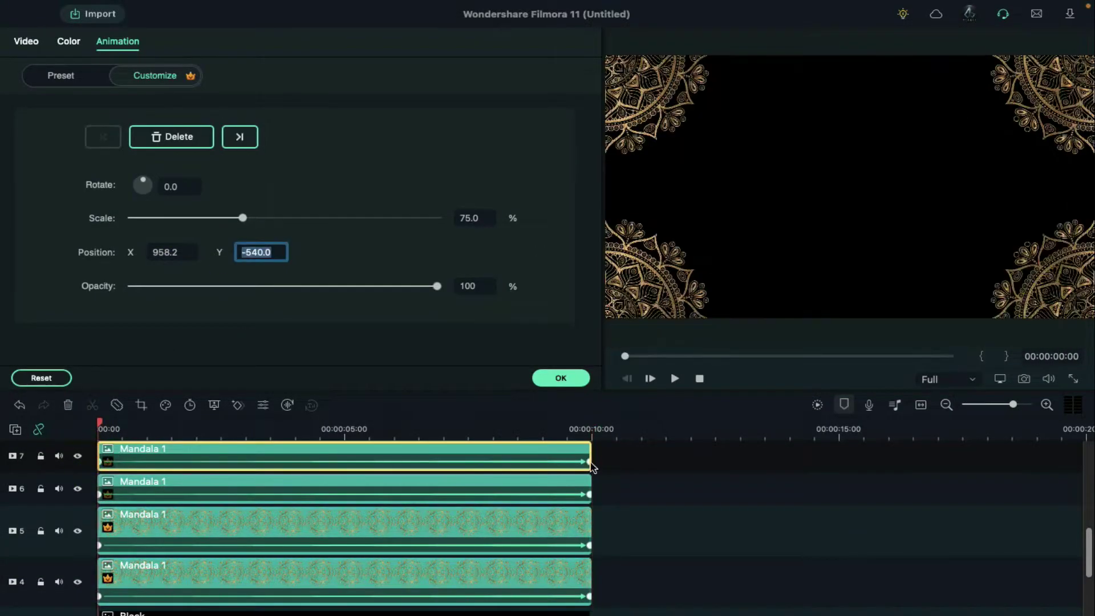
click(590, 463)
scroll(590, 462, up, 2)
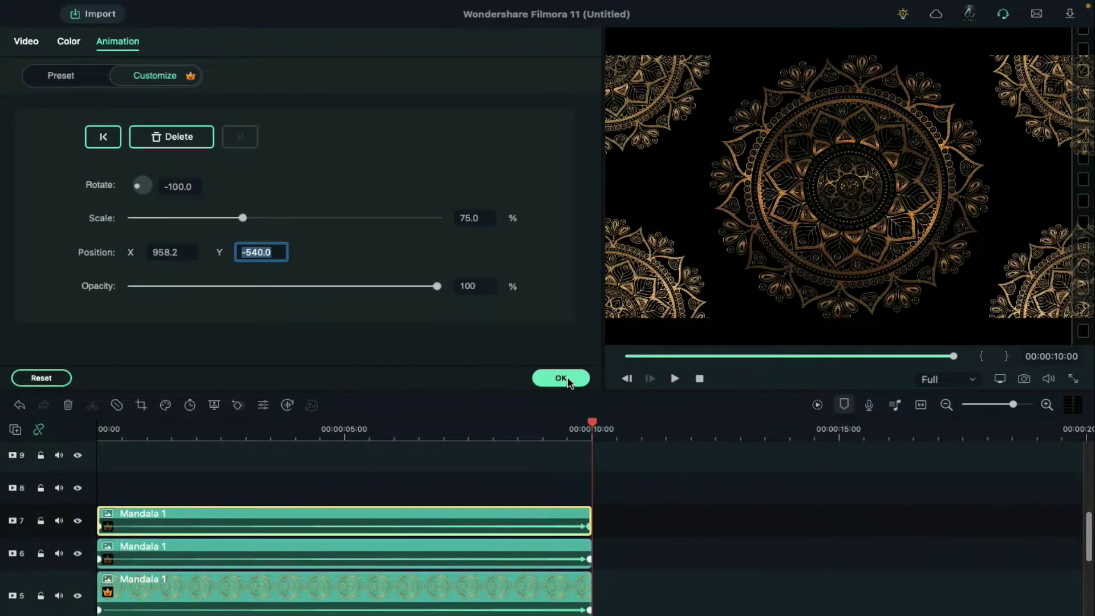
click(566, 379)
Add the 02 image on video track 8 for 10 seconds, with a starting keyframe at 223.4% scale, X -958.2 and Y 540
drag(445, 143, 591, 483)
double_click(271, 479)
drag(281, 217, 356, 218)
drag(850, 205, 601, 71)
drag(355, 218, 345, 218)
mouse_move(684, 118)
mouse_down()
mouse_move(702, 131)
mouse_move(695, 122)
mouse_up()
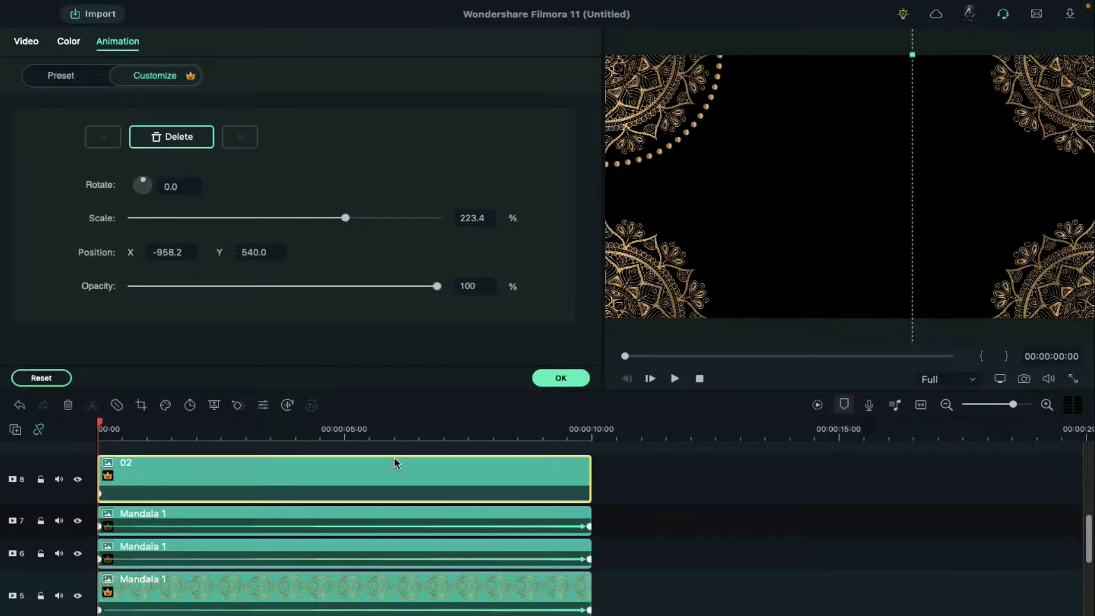
Set the 02 clip's rotation to 100 with a keyframe at 10 seconds
click(590, 439)
drag(151, 188, 242, 186)
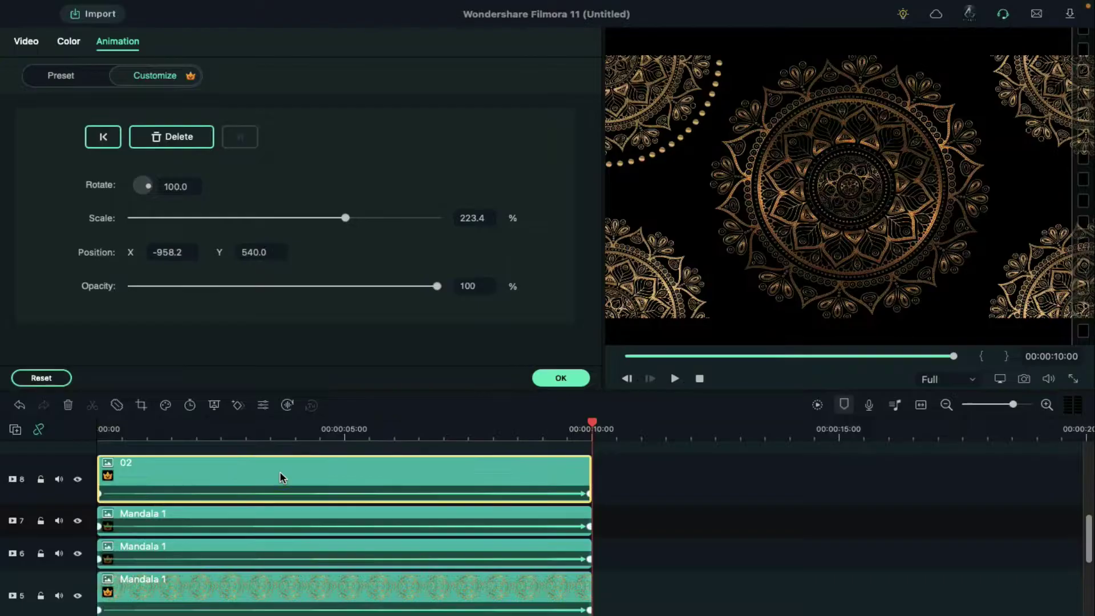
Duplicate the 02 clip onto video tracks 9 to 11 and place the copies around the mandalas in the other three frame corners
scroll(280, 477, up, 3)
click(97, 433)
key(super+v)
click(205, 496)
click(261, 252)
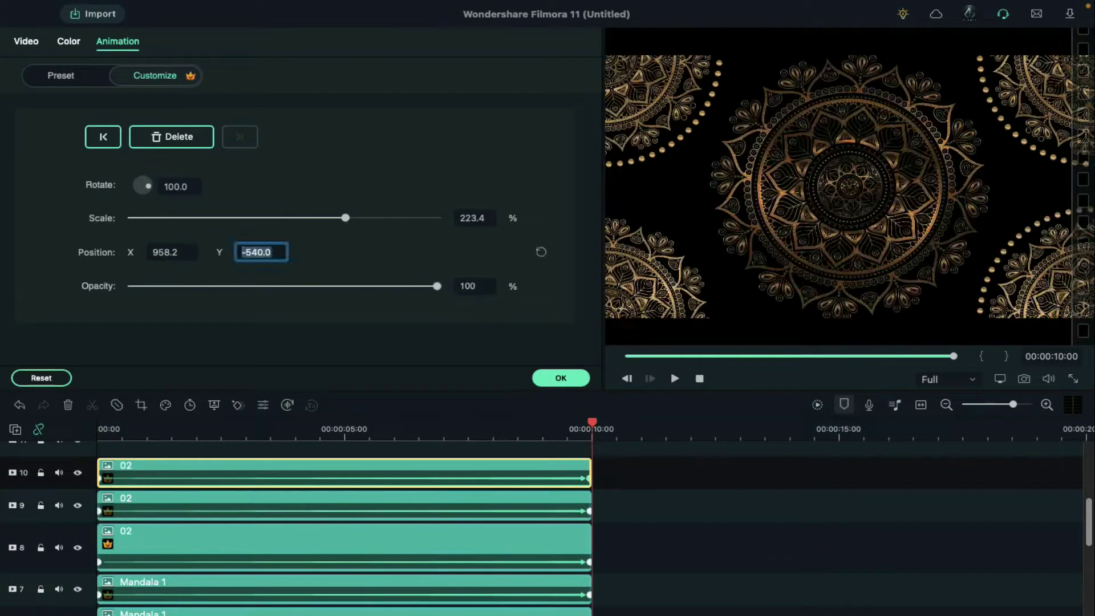
click(154, 251)
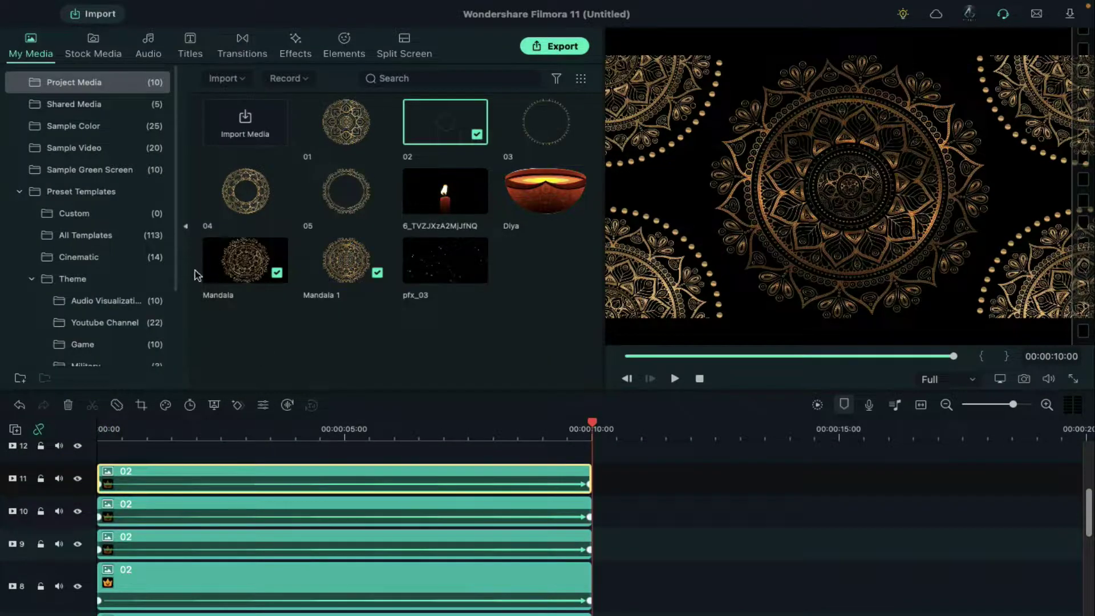
Add the Gradient 3 sample color on video track 12 and extend it to 10 seconds
click(73, 126)
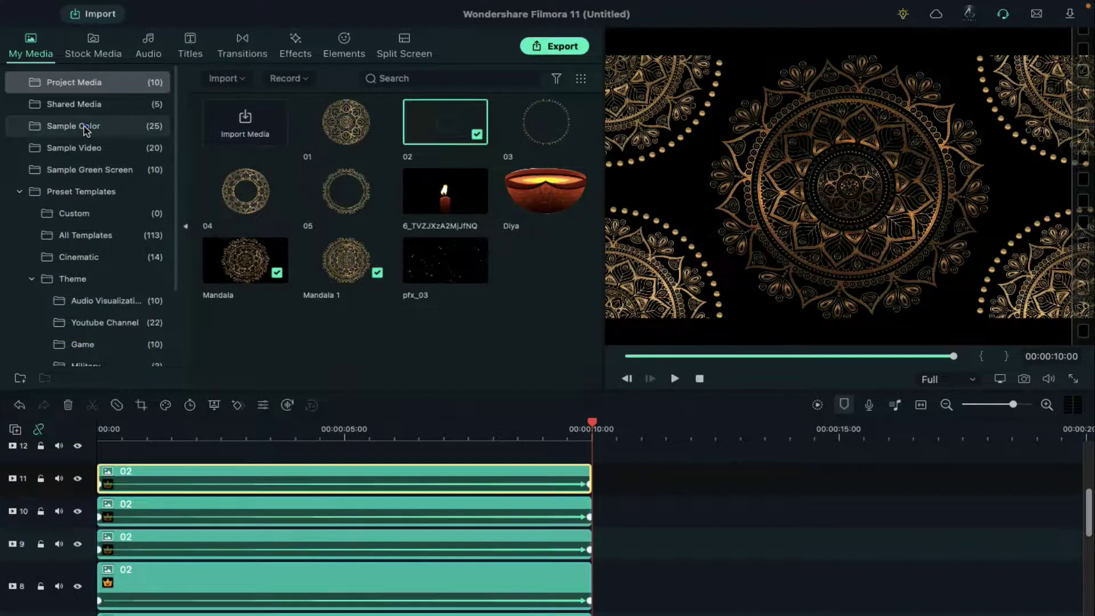
scroll(220, 506, up, 1)
scroll(418, 383, down, 3)
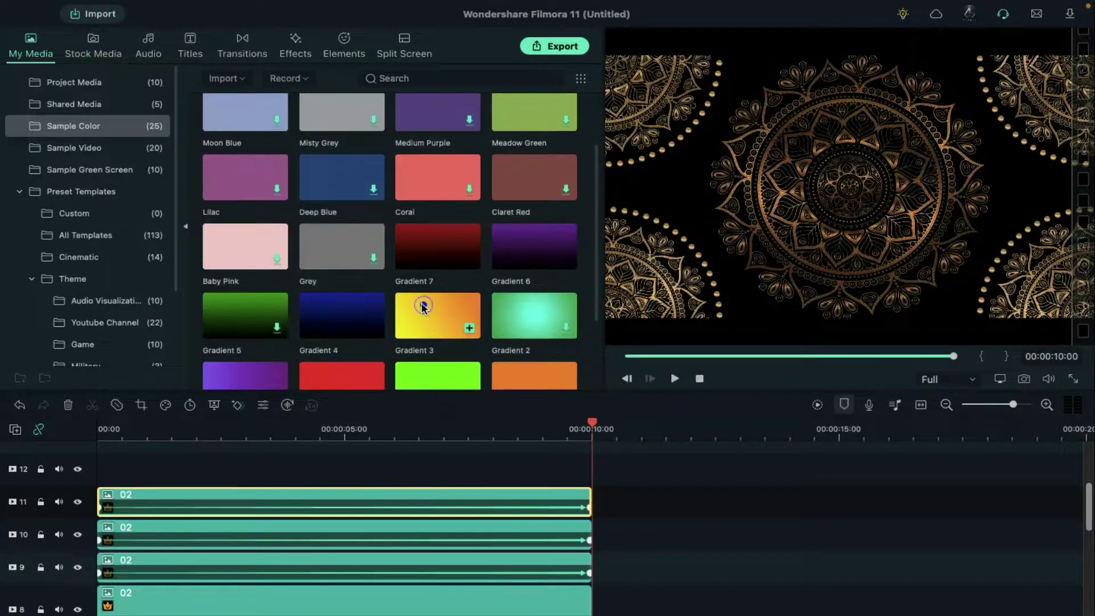
drag(423, 310, 591, 473)
Set the Gradient 3 clip's blending mode to Color Burn and its opacity to 60%
double_click(384, 453)
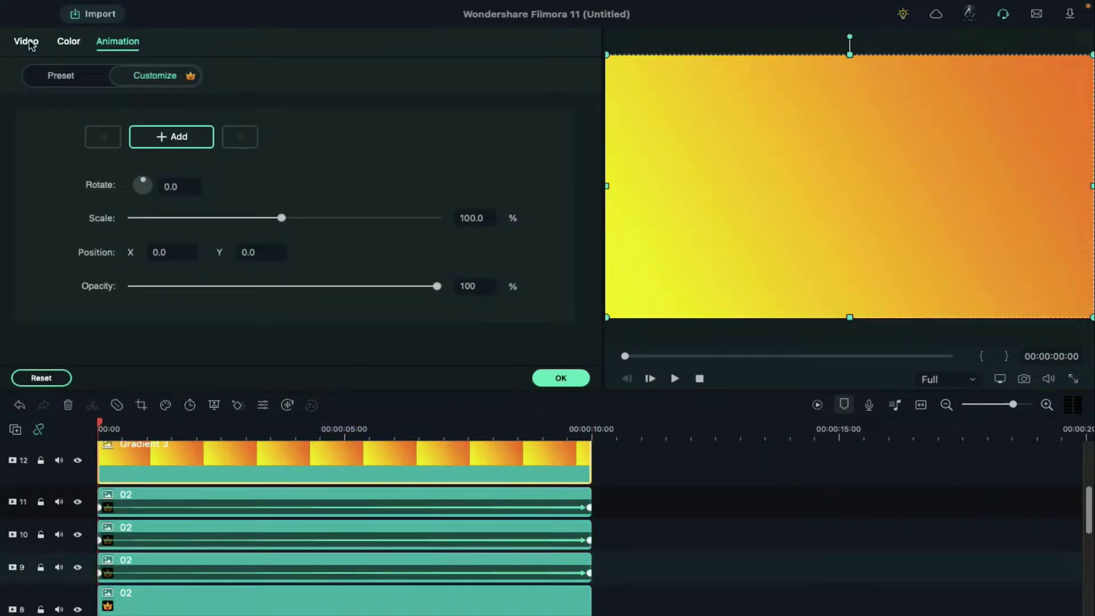
click(29, 43)
click(250, 307)
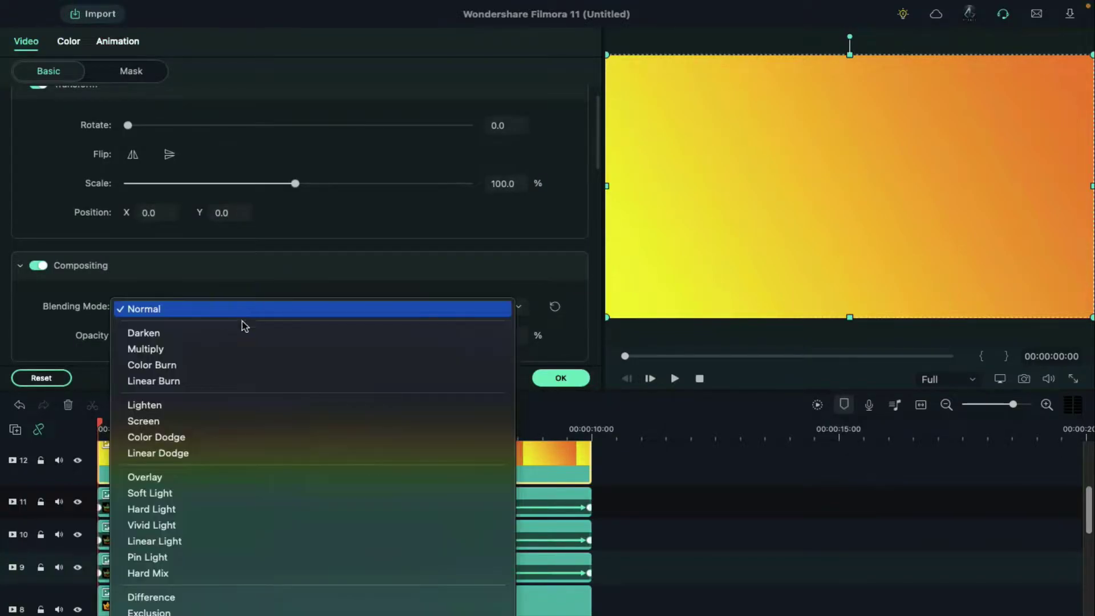
click(227, 374)
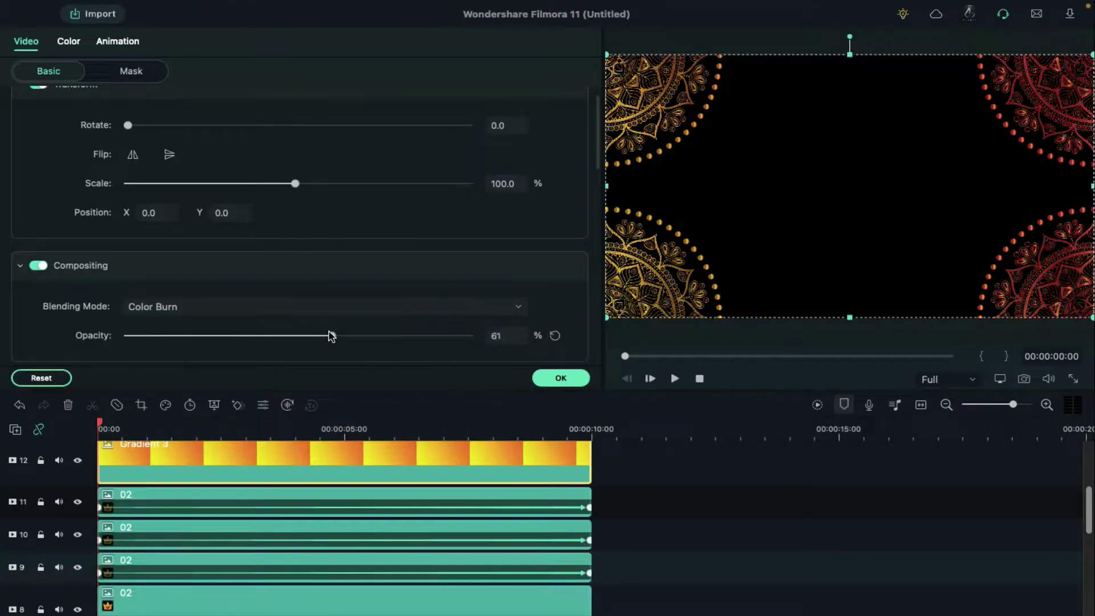
Add the Shift Zoom 1 transition at the start of the Mandala 1 clips on tracks 4 to 7, each shortened to 1 second
scroll(364, 482, down, 6)
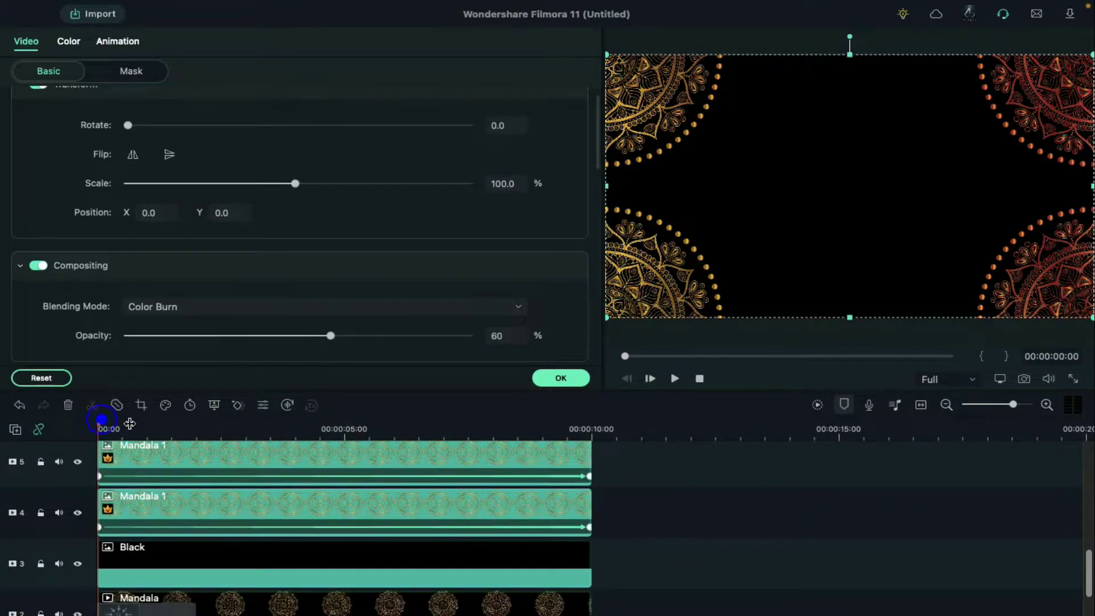
drag(130, 423, 148, 422)
click(561, 378)
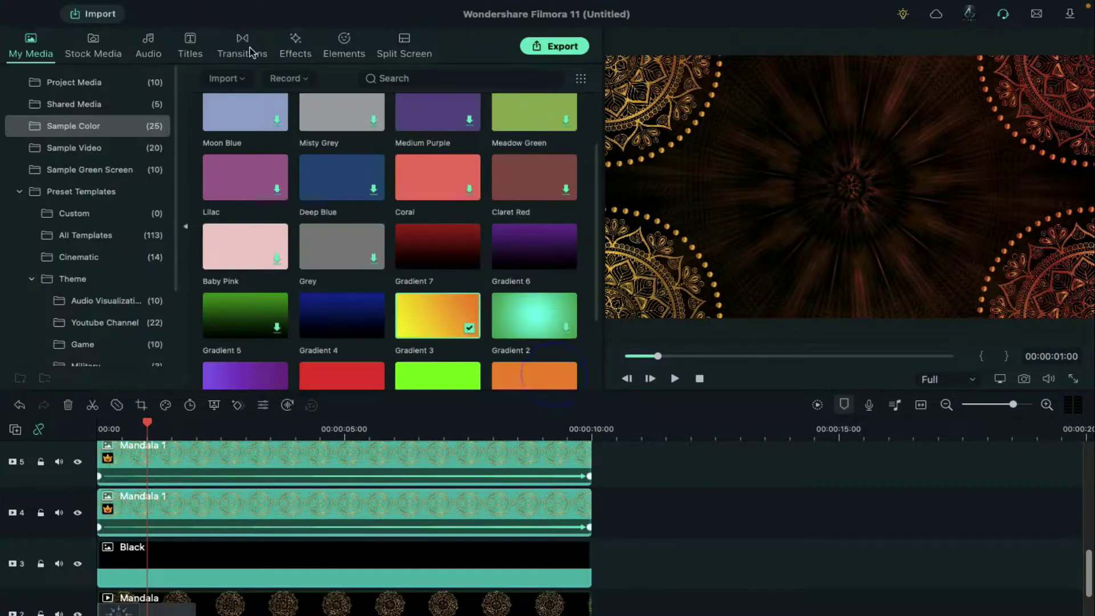
click(251, 52)
scroll(320, 280, down, 10)
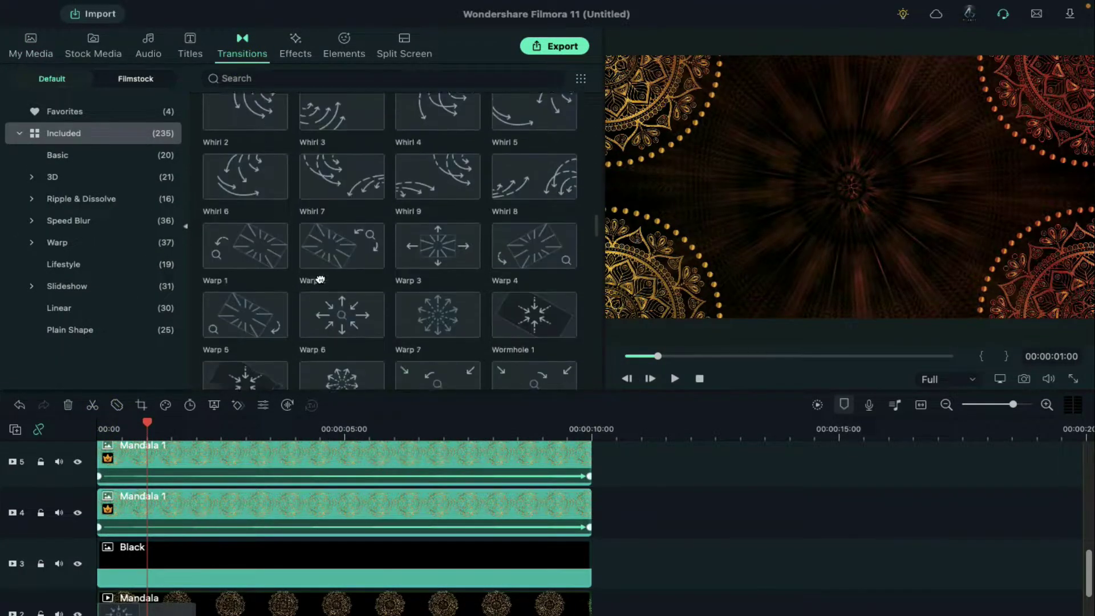
scroll(318, 282, down, 5)
drag(252, 258, 148, 499)
scroll(147, 496, up, 2)
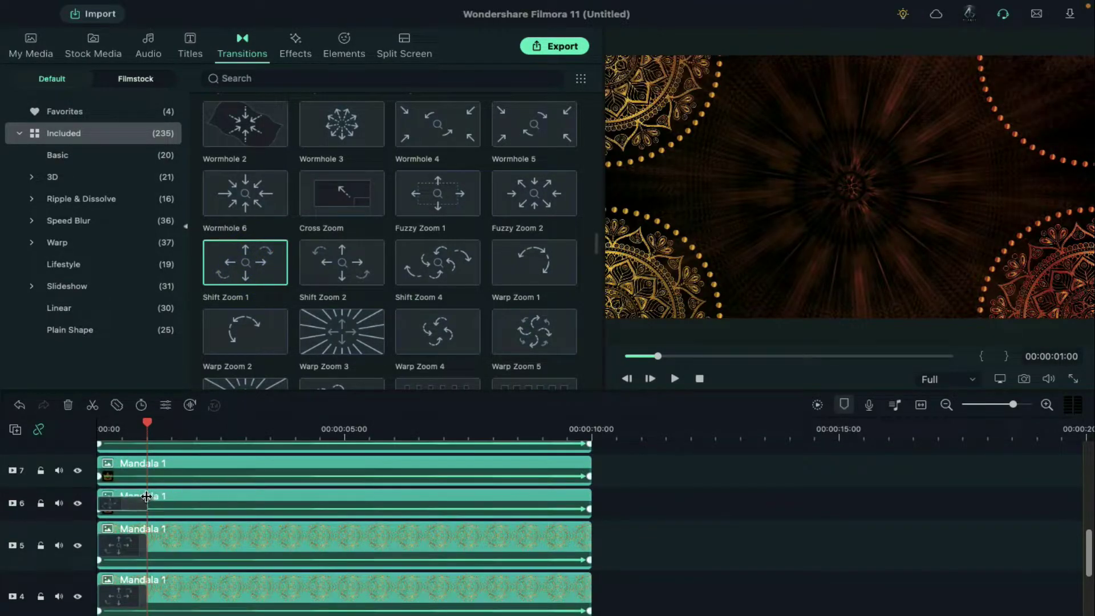
scroll(146, 501, up, 1)
drag(245, 263, 114, 508)
drag(194, 508, 147, 508)
Add 1-second Shift Zoom 1 transitions at the start of the 02 clips on tracks 8 to 11
drag(271, 248, 114, 466)
drag(194, 466, 147, 466)
scroll(147, 467, up, 2)
drag(243, 269, 114, 489)
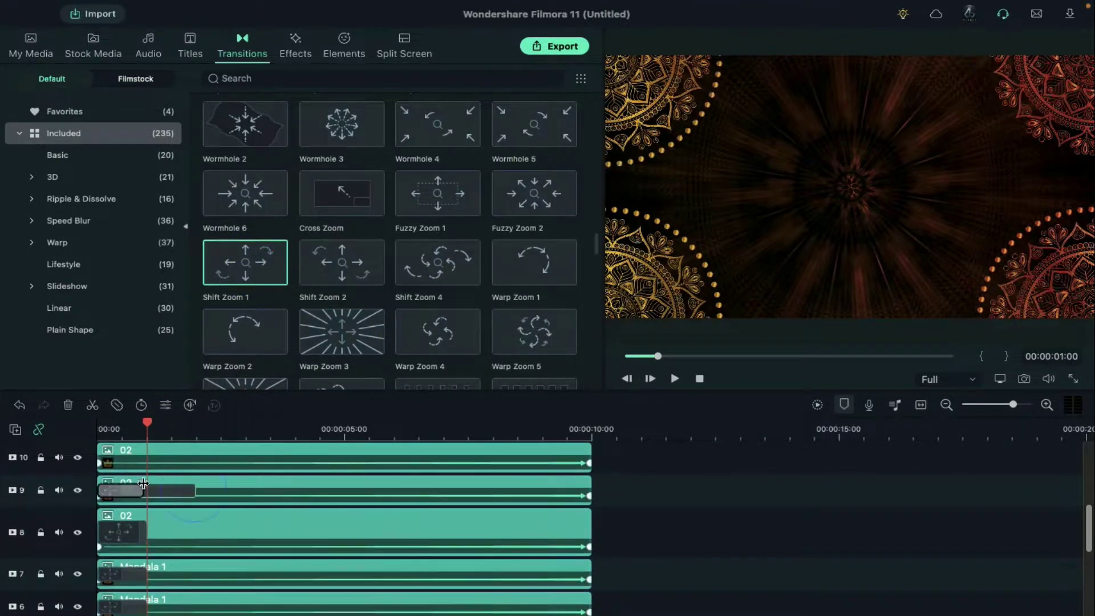
drag(194, 489, 147, 489)
drag(236, 277, 116, 507)
Add the Diya image on video track 13, starting at 00:00:01:15 and ending at 10 seconds
scroll(241, 500, up, 3)
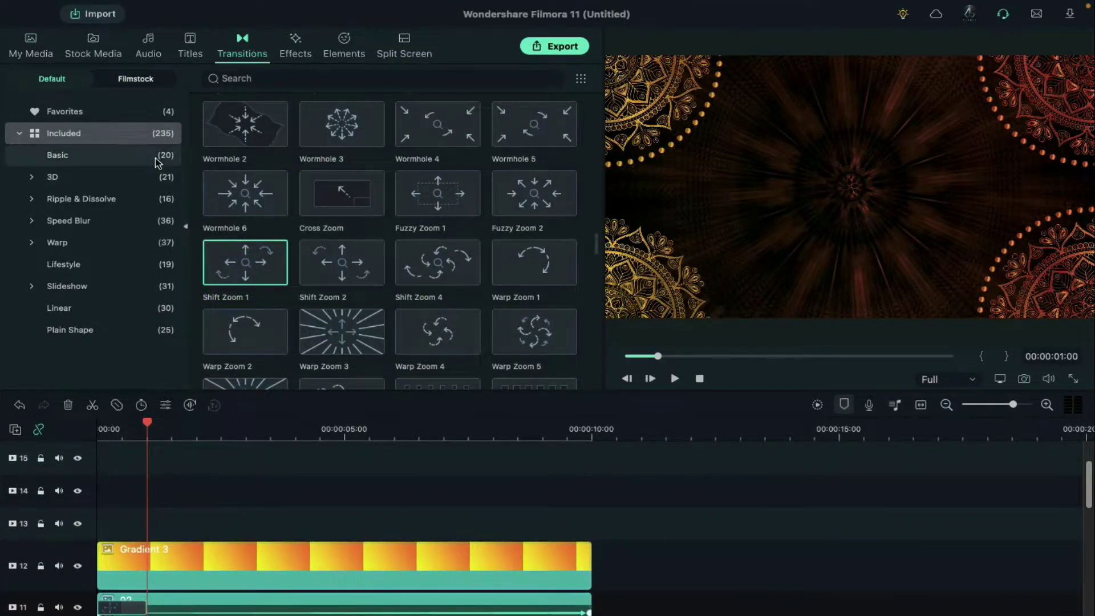
click(30, 45)
drag(544, 191, 220, 533)
drag(440, 536, 591, 536)
drag(193, 424, 172, 424)
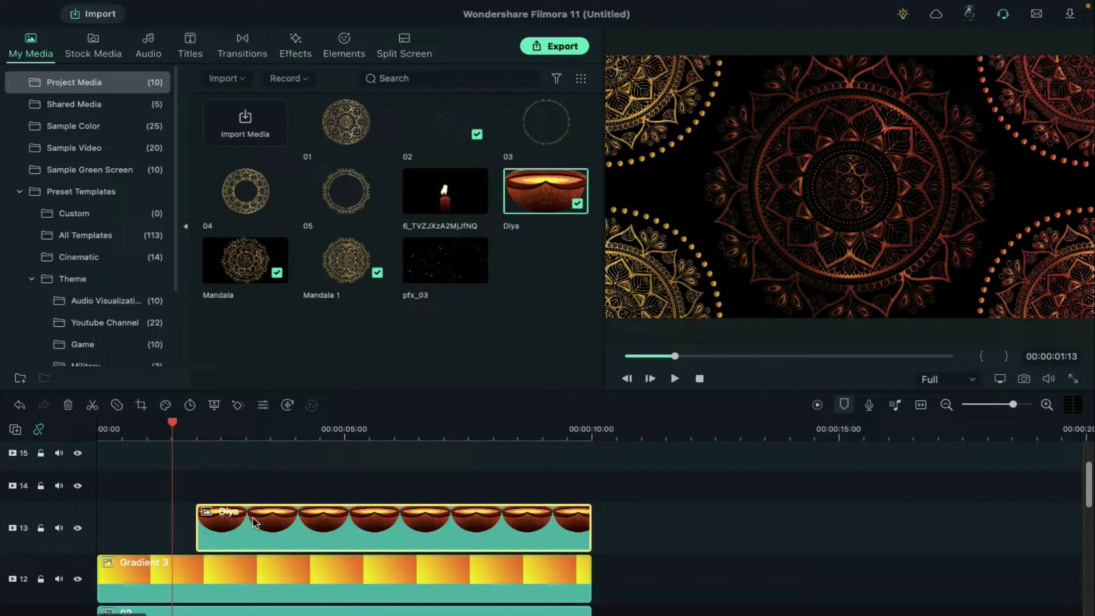
drag(289, 539, 279, 539)
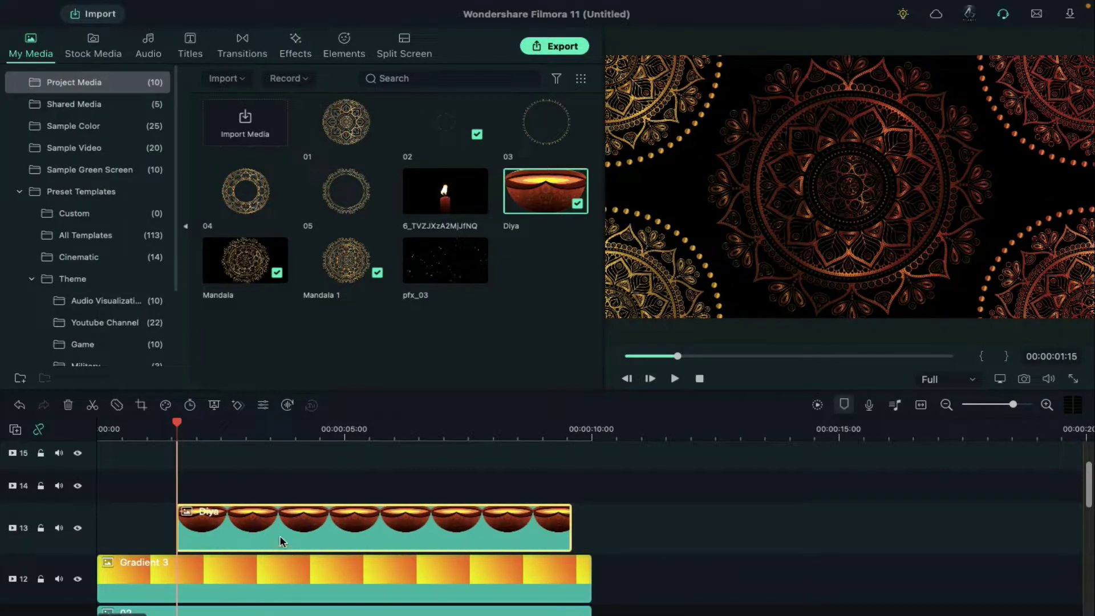
drag(569, 527, 591, 527)
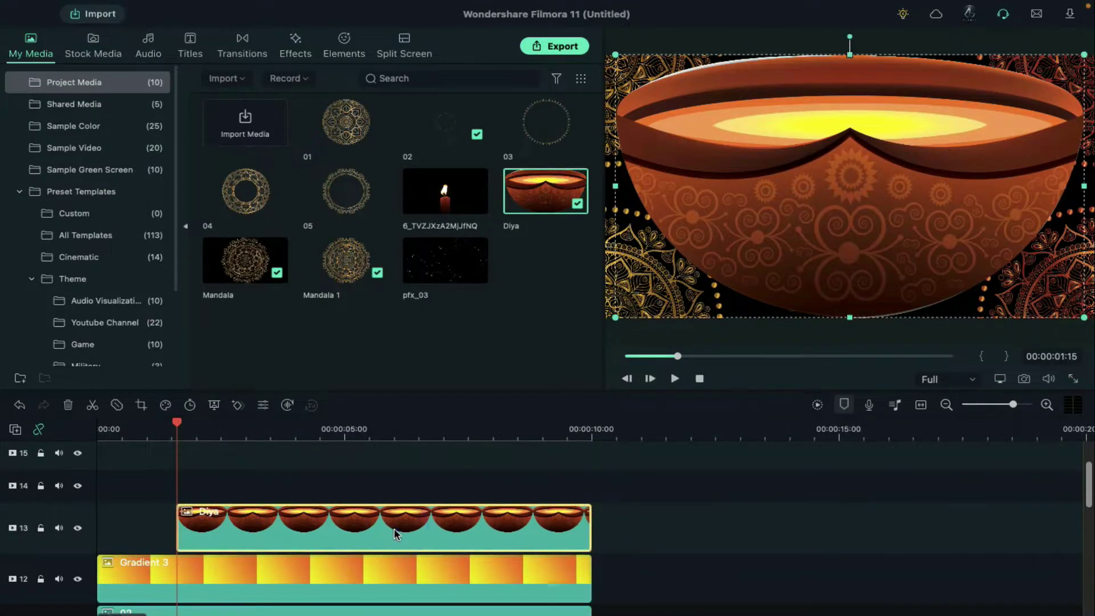
Scale the Diya clip to about 19.8% and move it down to the lower center of the frame
double_click(395, 530)
drag(295, 183, 155, 185)
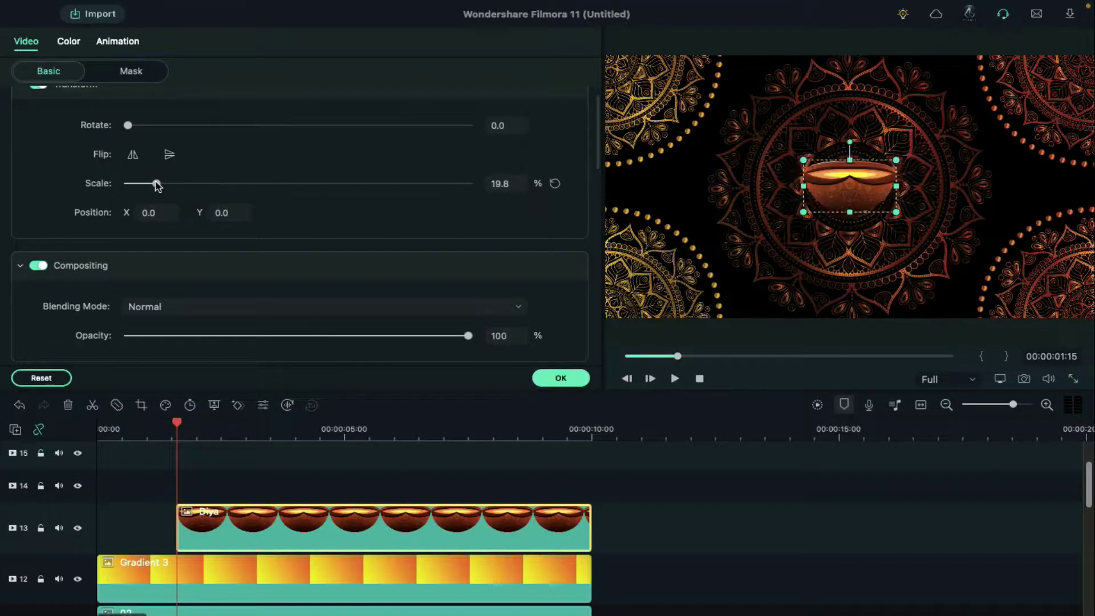
drag(215, 211, 5, 210)
click(560, 378)
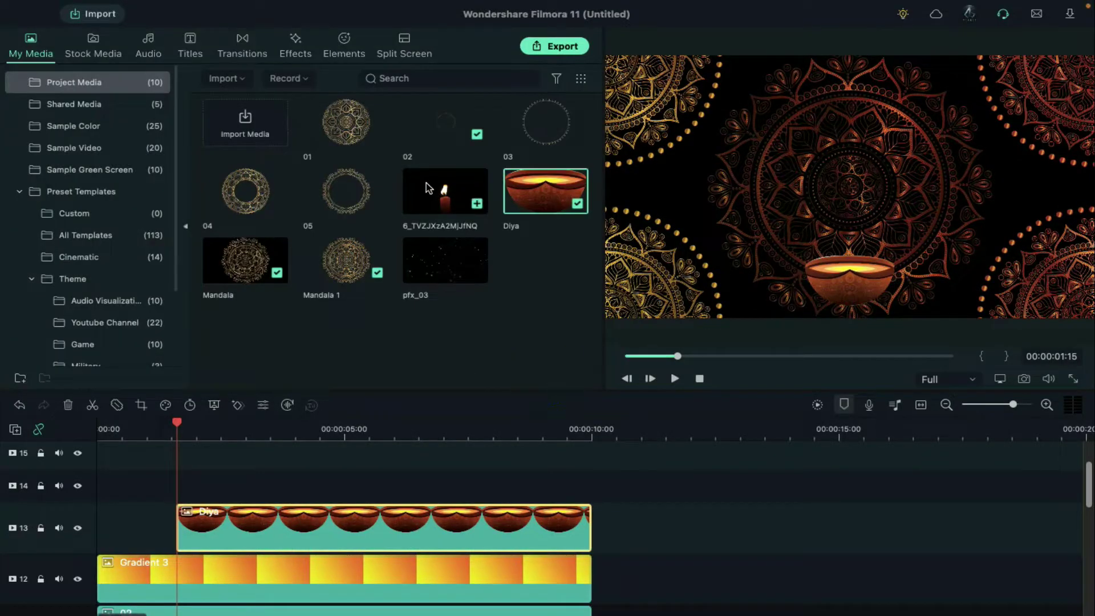
Add the 6_TVZJXzA2MjJfNQ candle video on track 14 starting with the Diya clip, and set its blending mode to Screen
drag(428, 188, 196, 467)
click(593, 438)
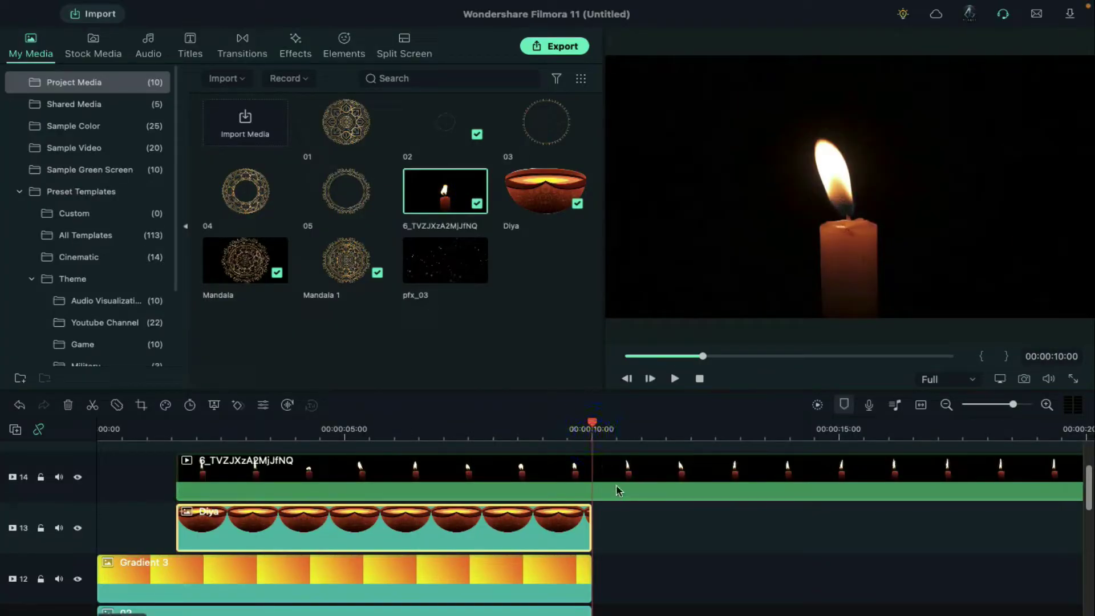
double_click(615, 488)
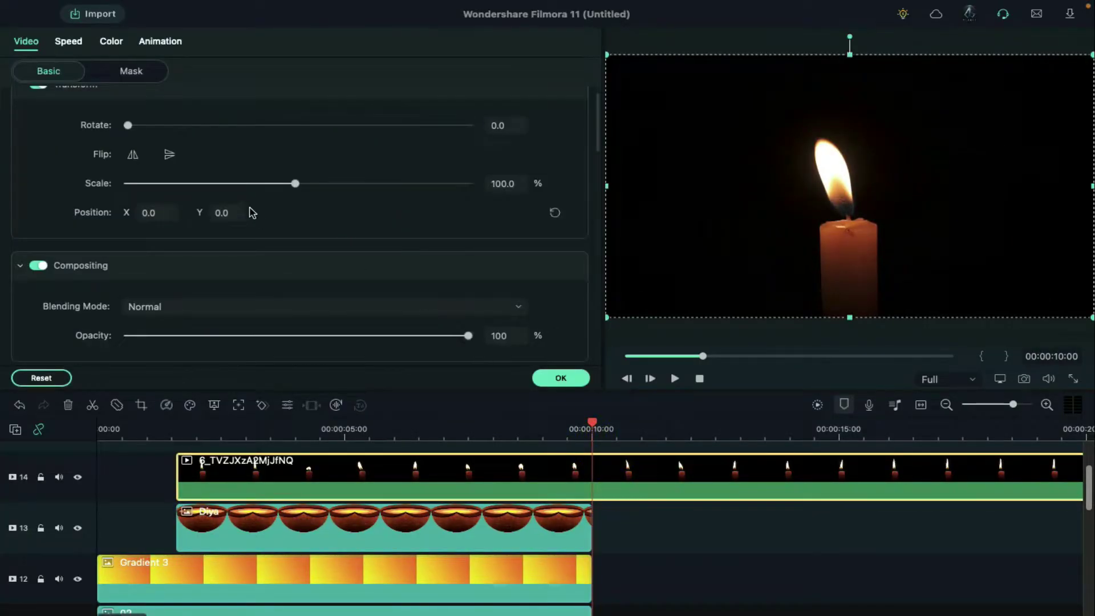
click(238, 311)
click(217, 418)
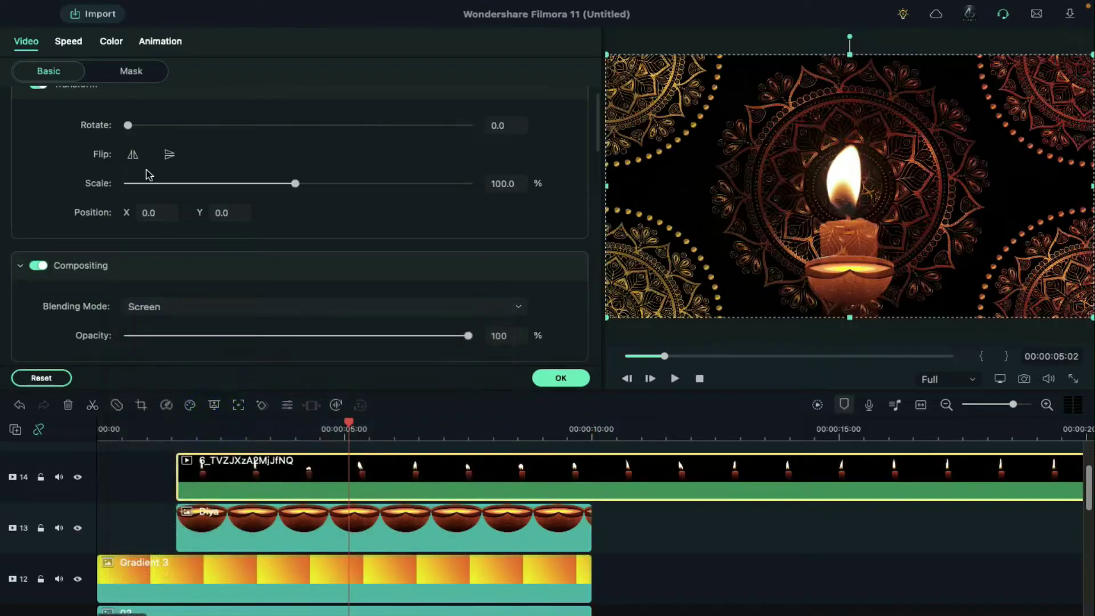
Apply a Double Line mask to the candle clip and scale the clip to about 49.6%
click(130, 72)
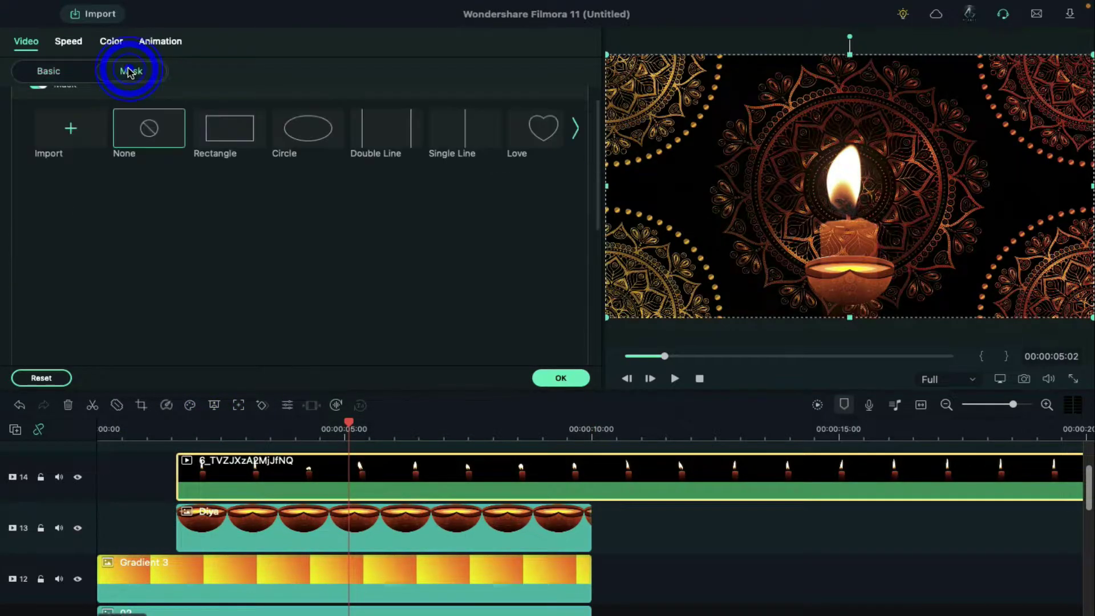
click(400, 138)
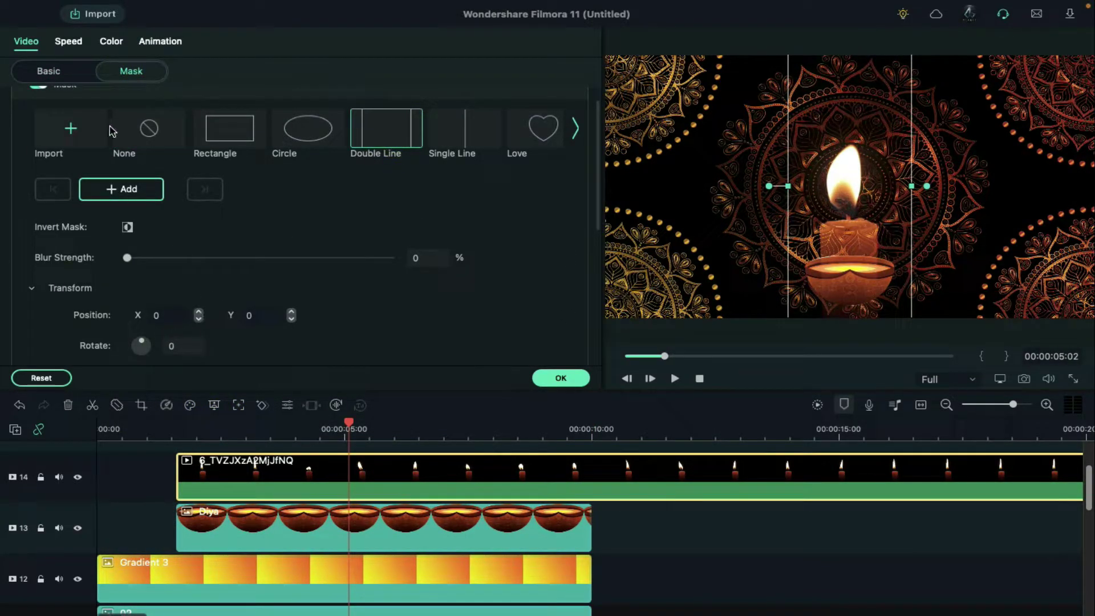
click(51, 71)
drag(294, 184, 207, 184)
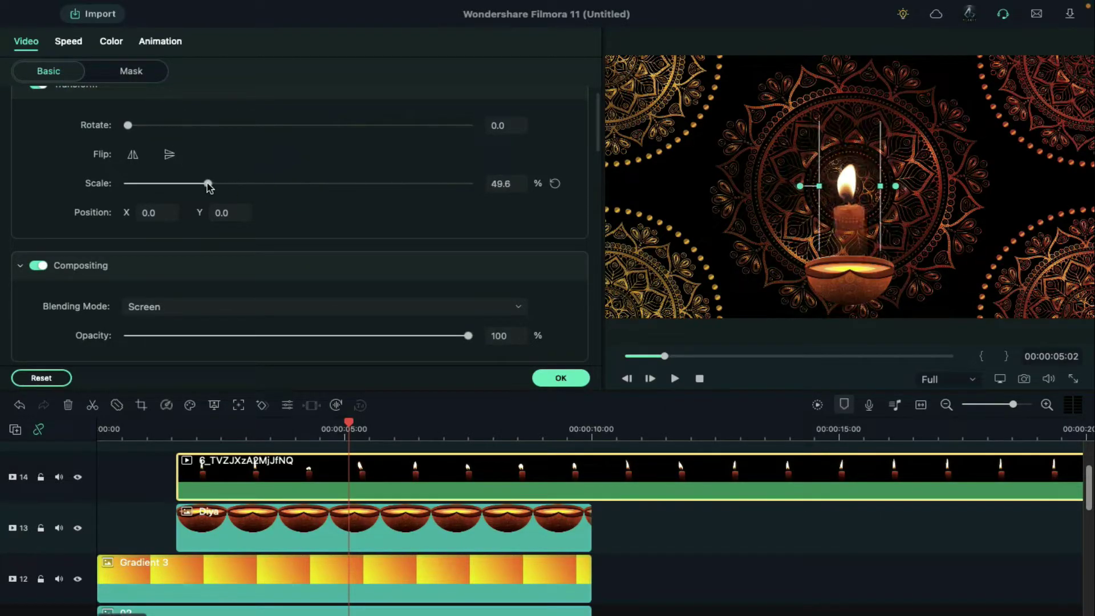
Rotate the candle clip's Double Line mask to 90, set its horizontal spacing to 51%, and set the mask's Y position to 270
click(137, 75)
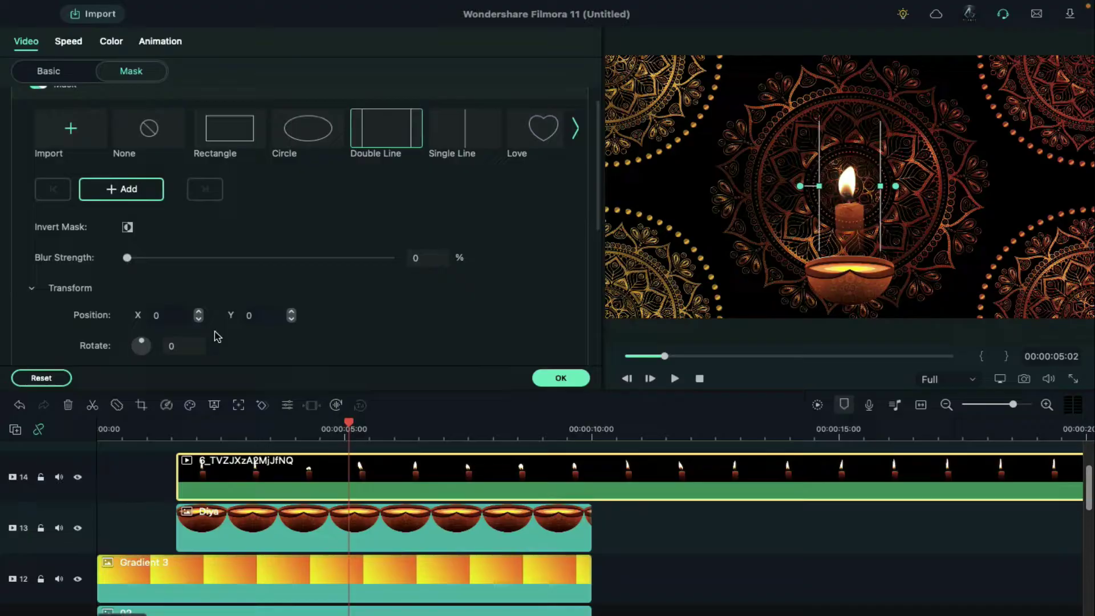
scroll(217, 337, down, 3)
click(183, 275)
text(90)
key(Return)
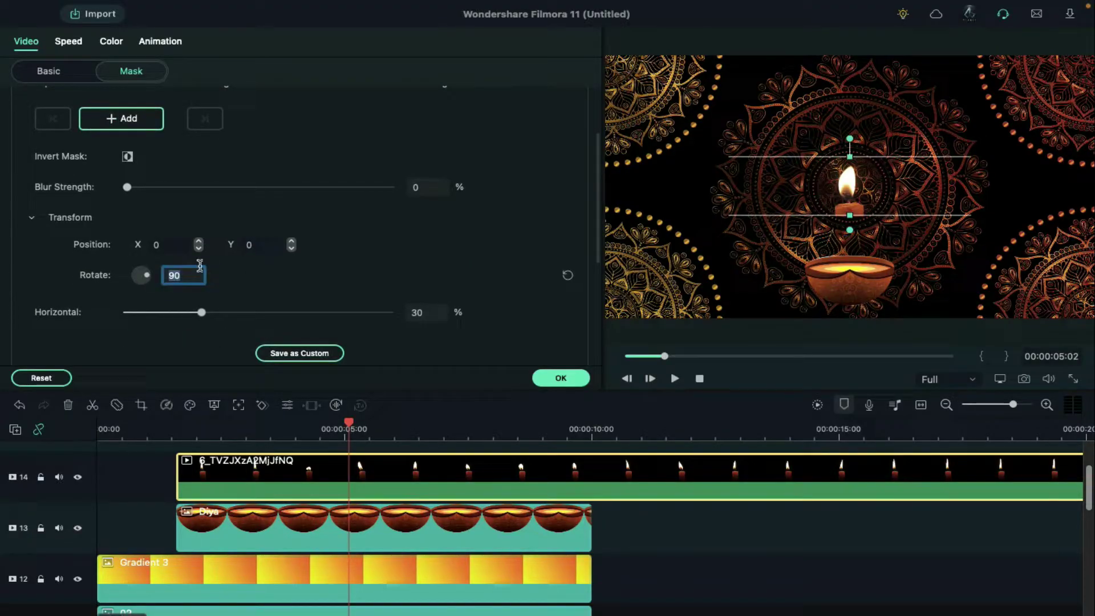
drag(203, 312, 258, 314)
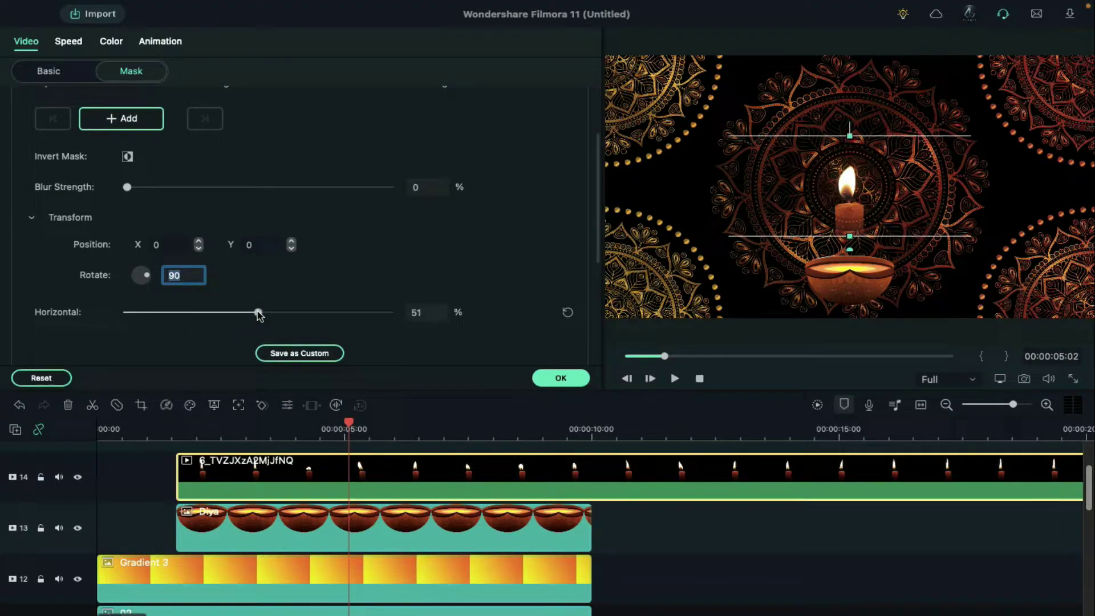
drag(246, 244, 453, 221)
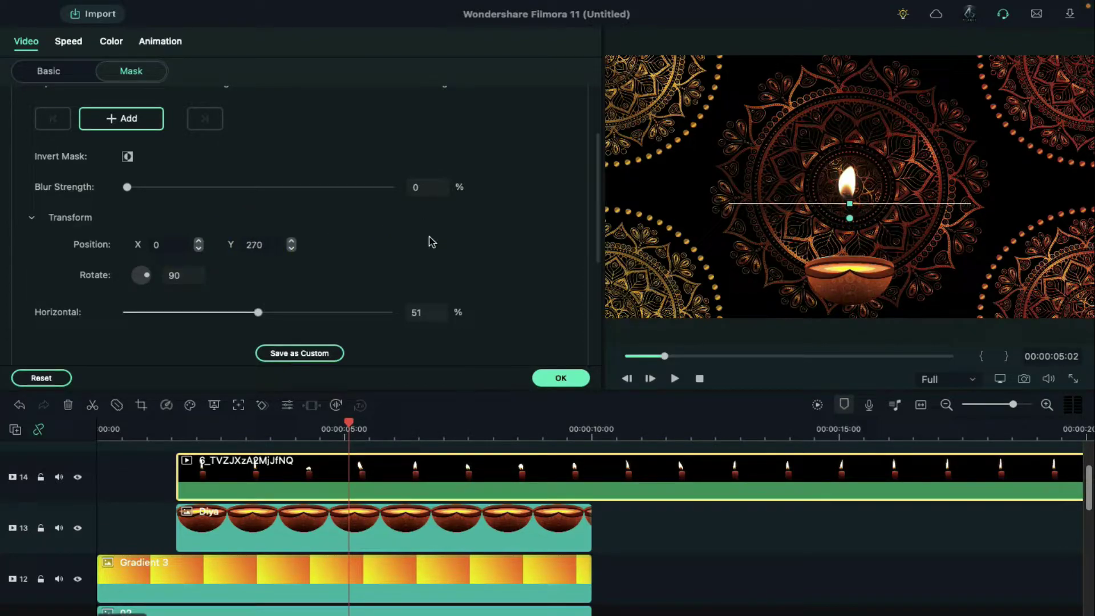
Set the candle clip's Y position to -288 so the flame sits on the diya, and split the clip at 10 seconds
click(48, 69)
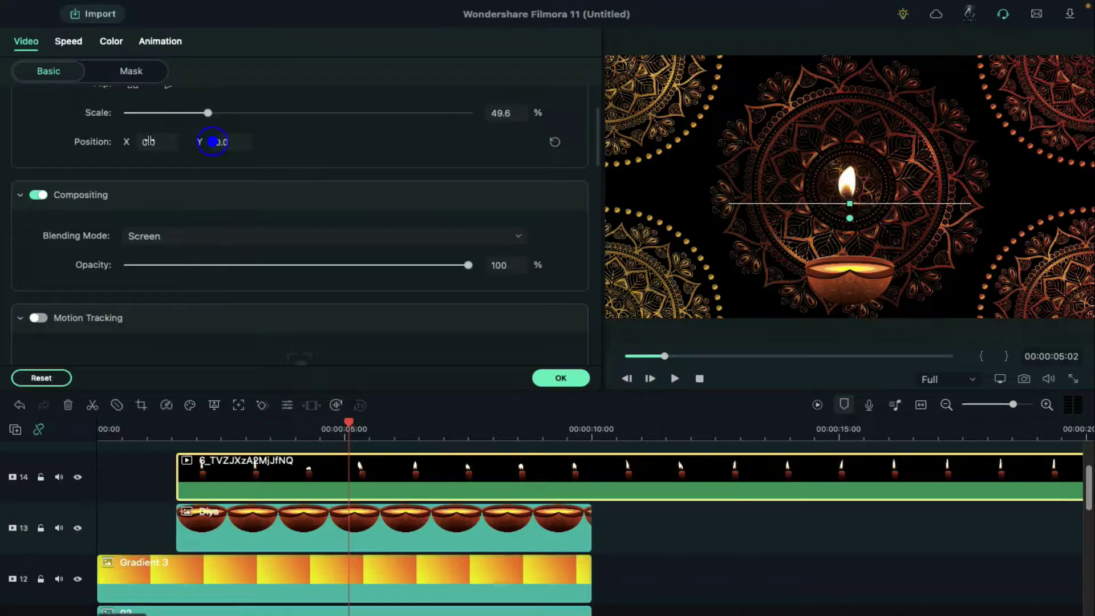
drag(212, 142, 2, 145)
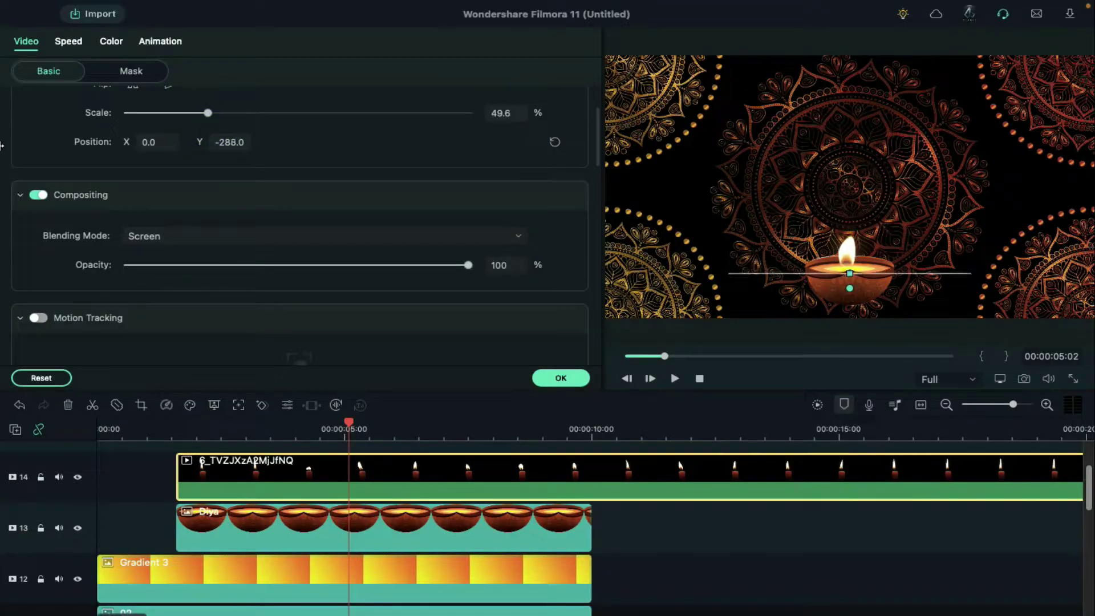
click(589, 435)
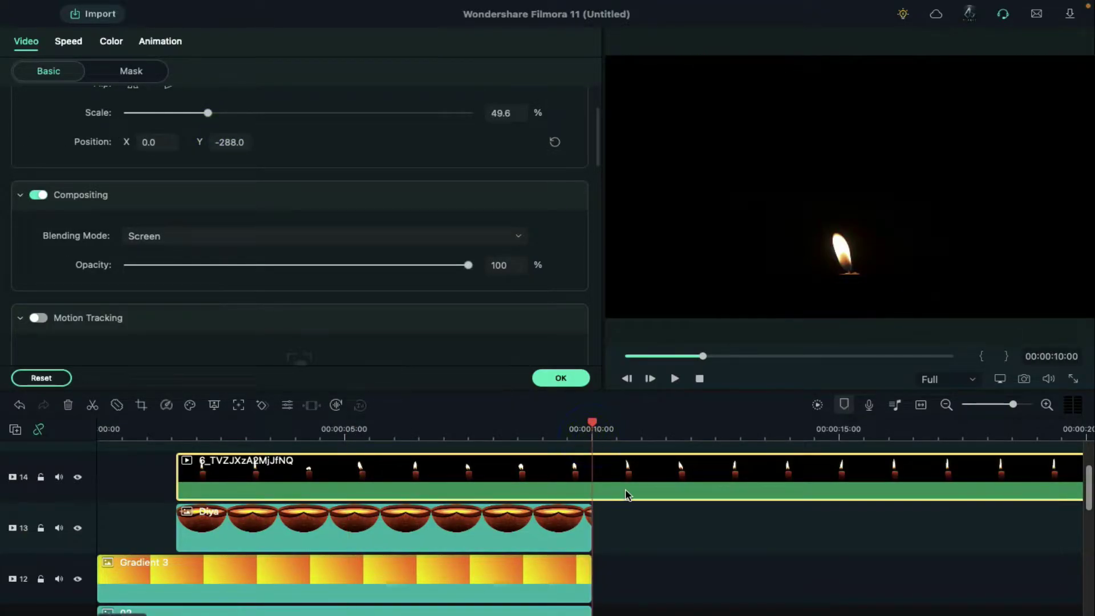
key(ctrl+b)
scroll(660, 490, up, 1)
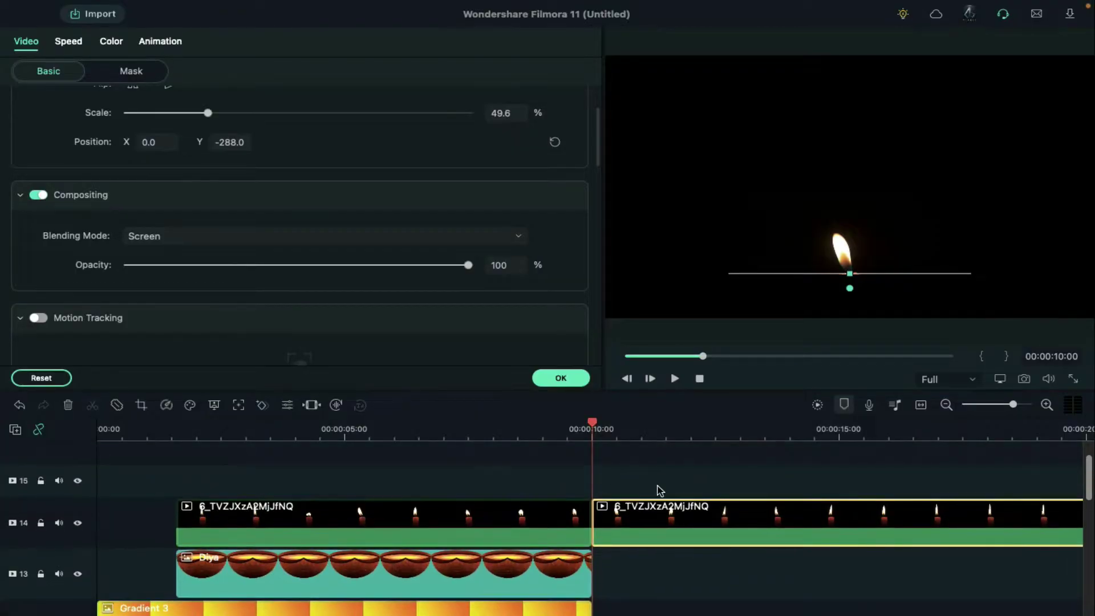
Duplicate the diya and candle clips onto tracks 15 to 18 as smaller side diyas, scaling the diyas to 15% and the candles to 34.1%
click(351, 571)
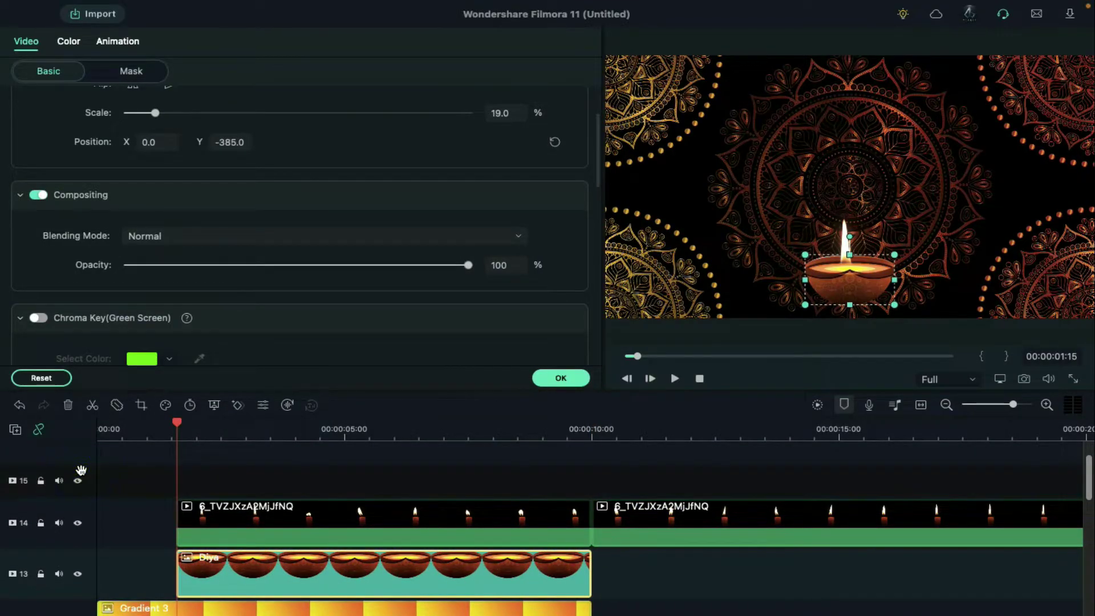
drag(249, 570, 249, 445)
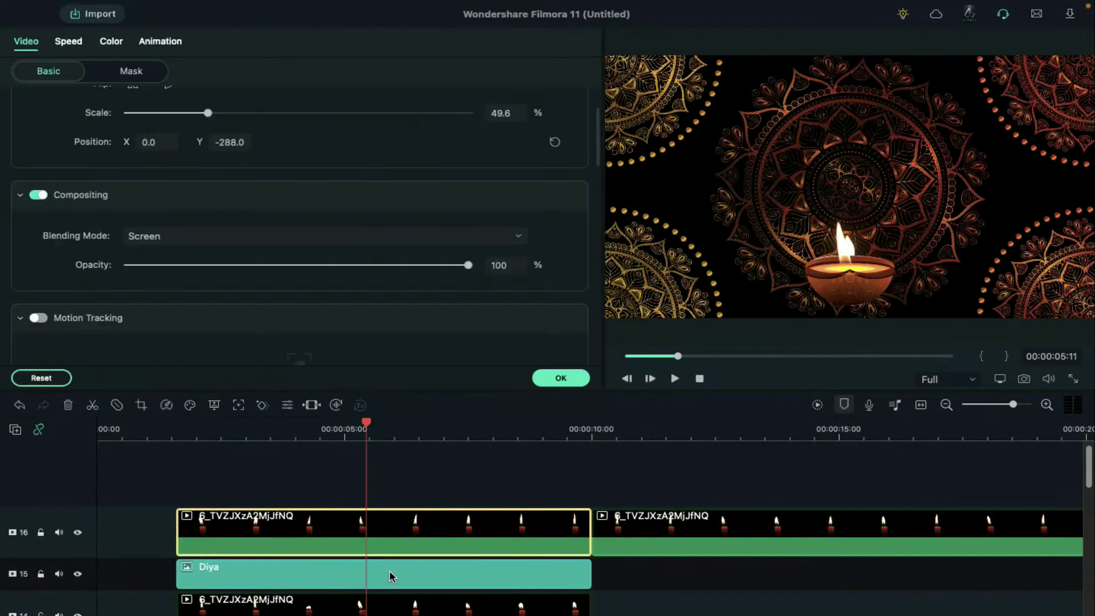
click(391, 576)
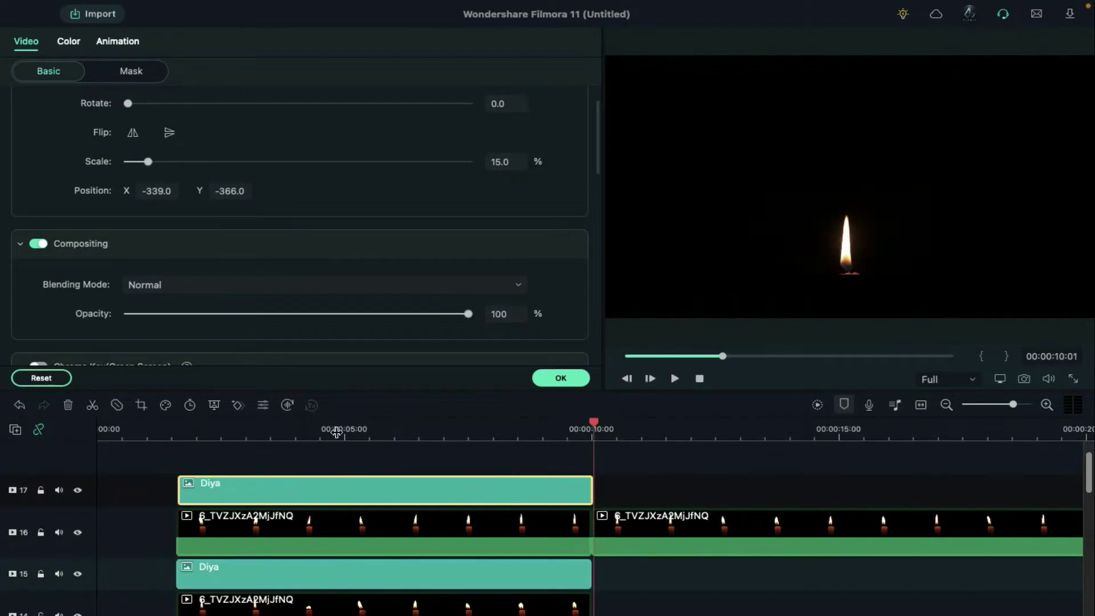
click(347, 431)
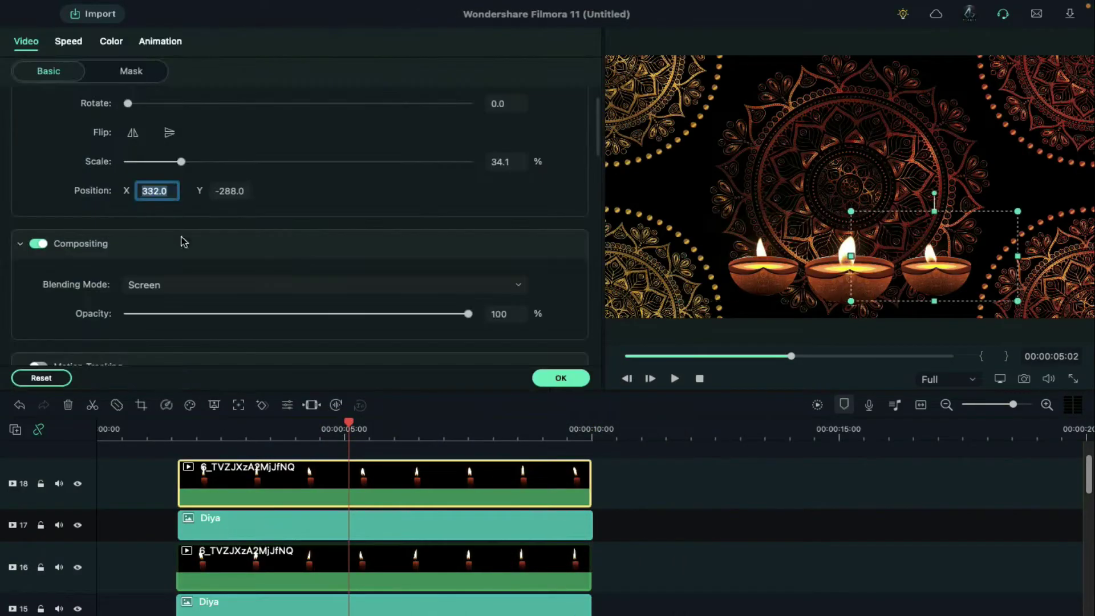
Add the Shift Zoom 1 transition to the start of the Diya clip on track 13 and trim it to end at 00:00:02:13
click(217, 429)
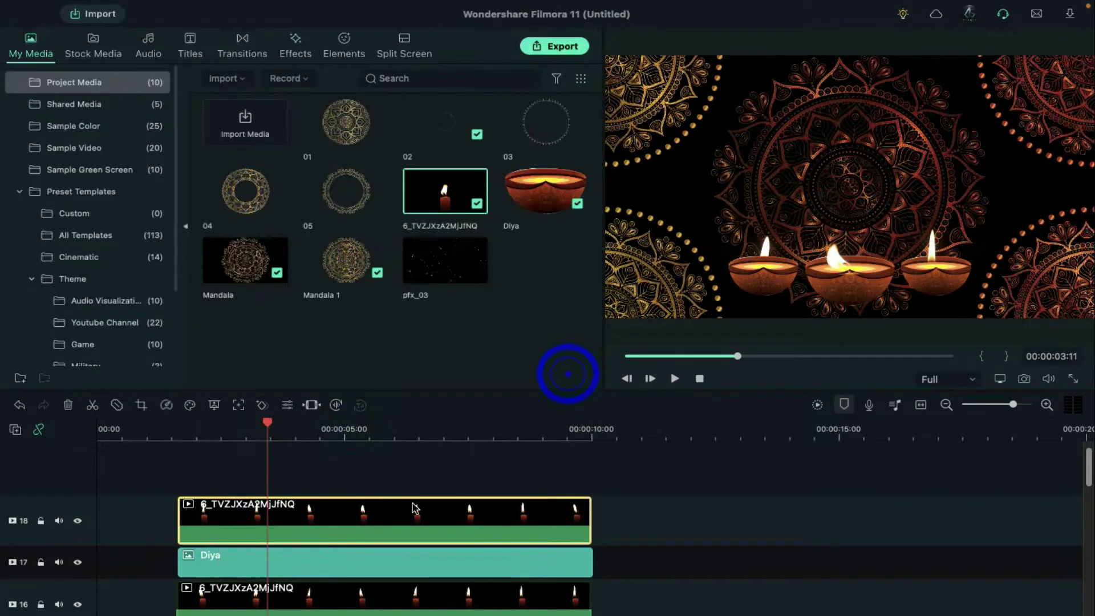
click(242, 40)
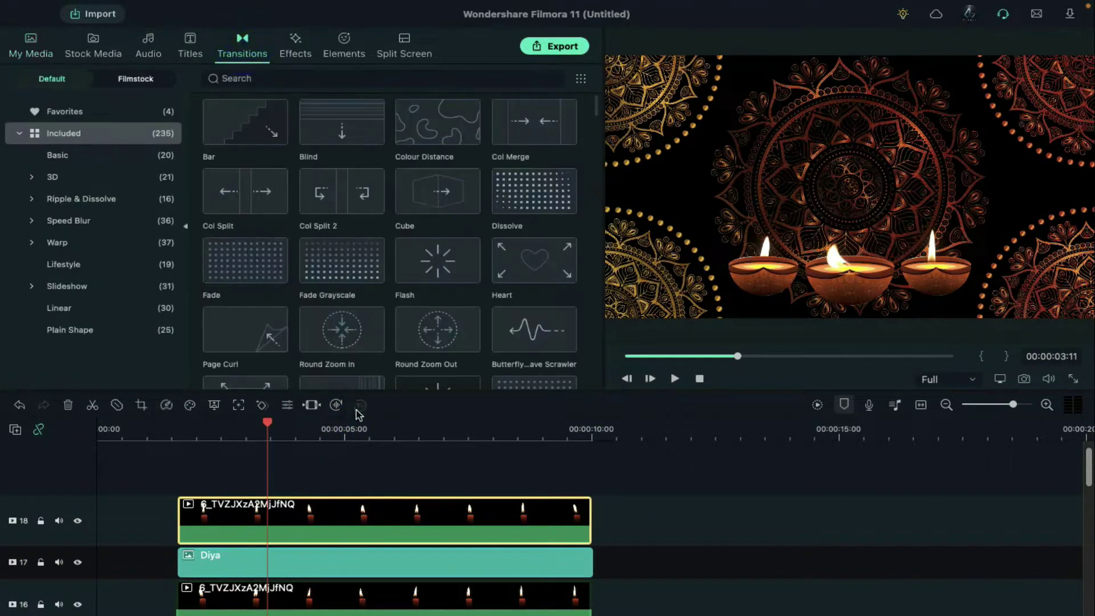
scroll(331, 304, down, 20)
scroll(331, 304, up, 2)
scroll(352, 563, down, 5)
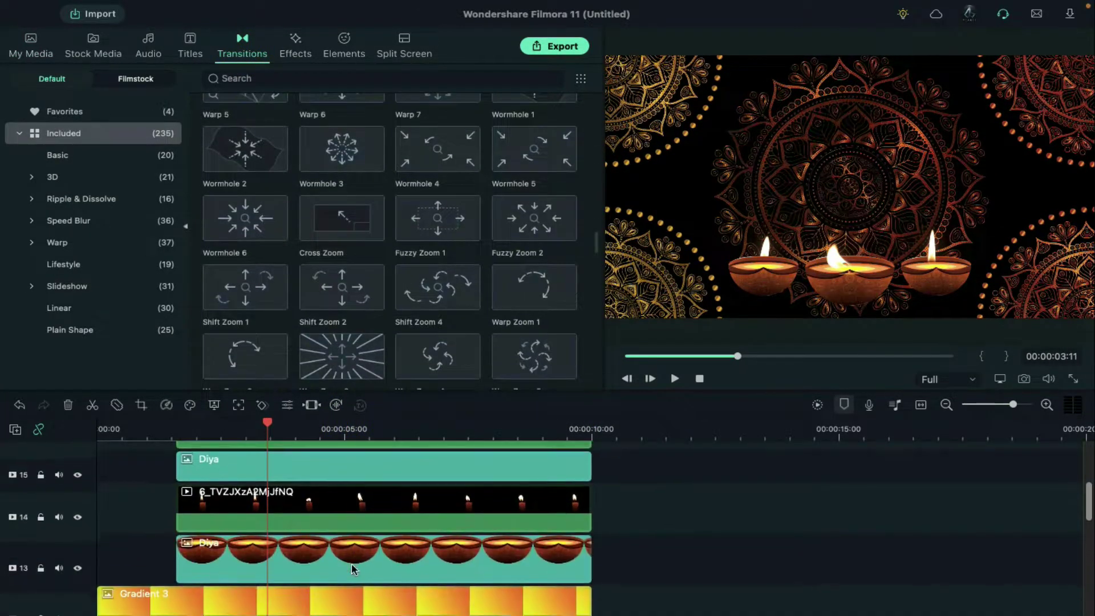
drag(254, 303, 199, 563)
click(221, 434)
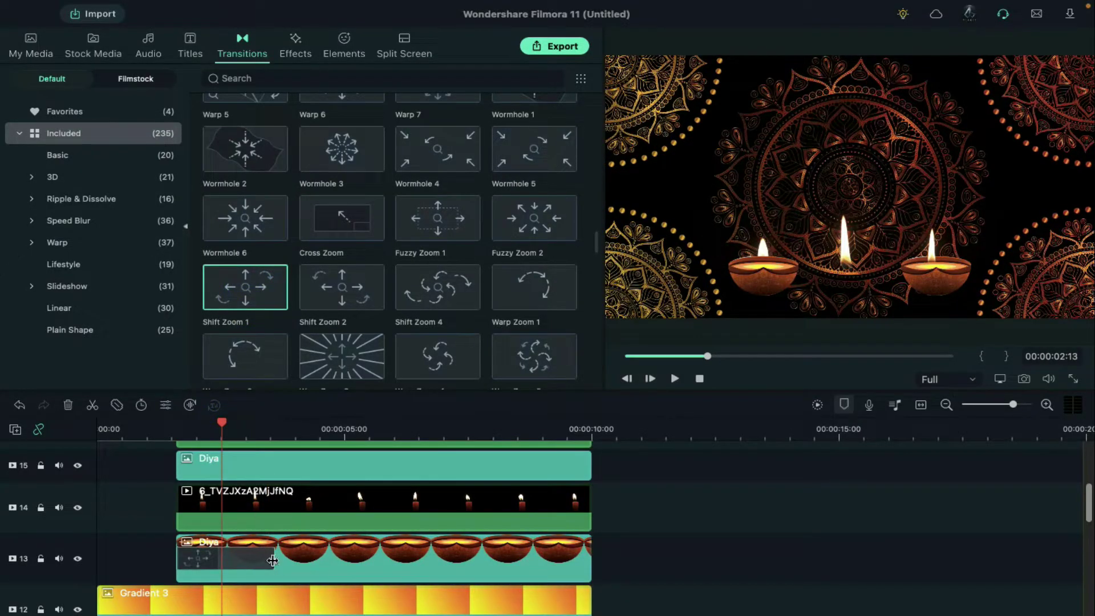
drag(272, 560, 220, 562)
Add Shift Zoom 1 to the track 14 candle clip and Shift Zoom 2 to the track 18 candle clip, ending at 00:00:02:13
drag(239, 293, 200, 511)
drag(272, 507, 221, 516)
scroll(256, 502, up, 1)
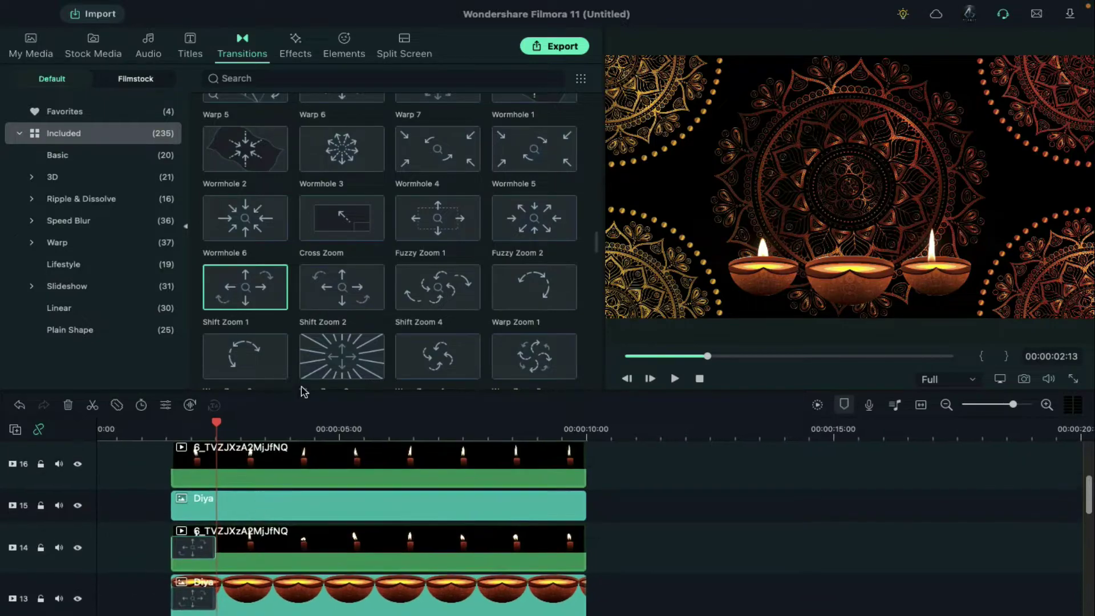
drag(342, 287, 268, 466)
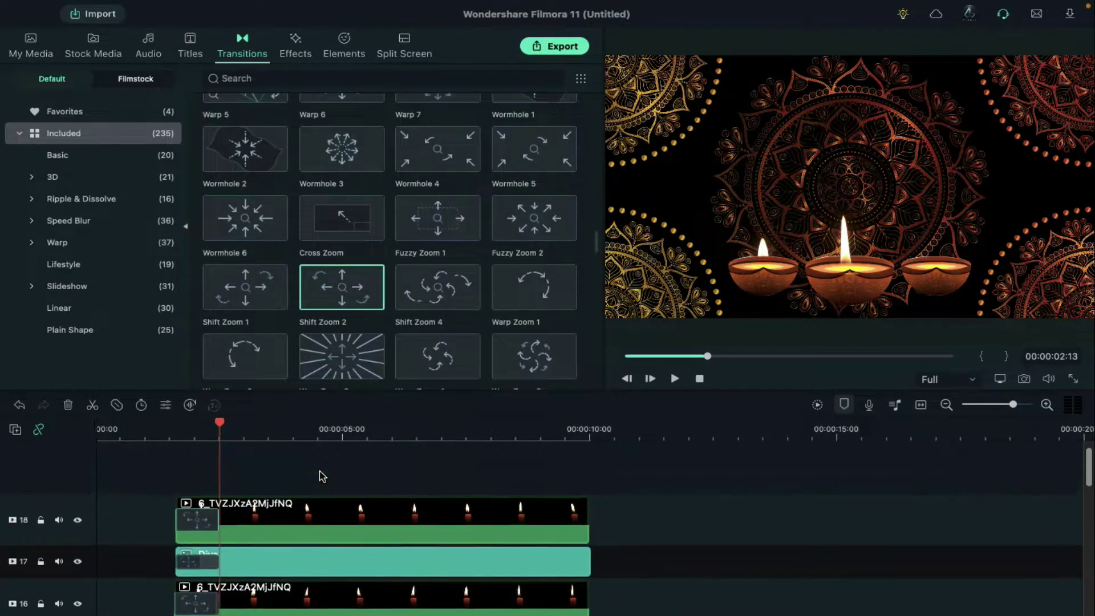
Add a Default Title at 00:00:02:13 and place it on track 20 above the candle and diya clips
click(31, 46)
click(190, 46)
drag(241, 142, 224, 465)
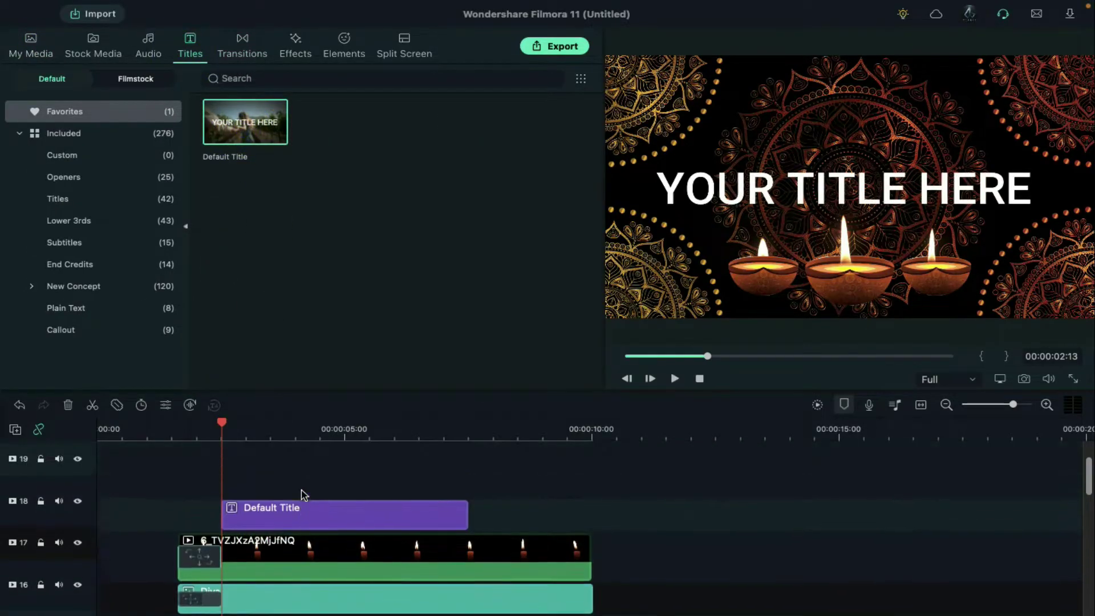
drag(299, 529, 295, 496)
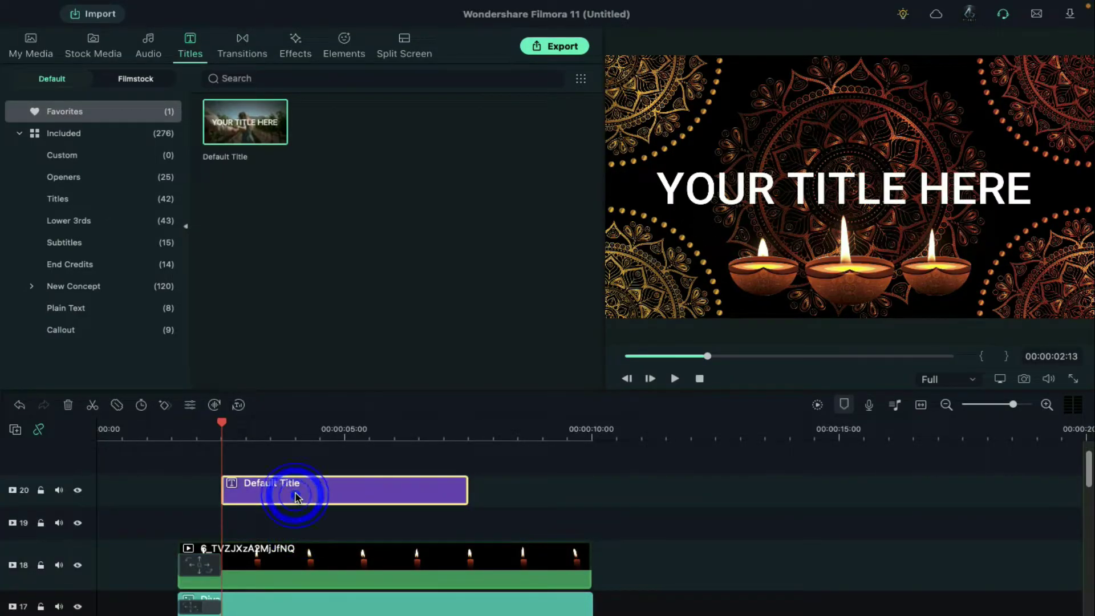
Change the title text to "Happy" in the Alex Brush font at size 150
double_click(296, 496)
click(371, 122)
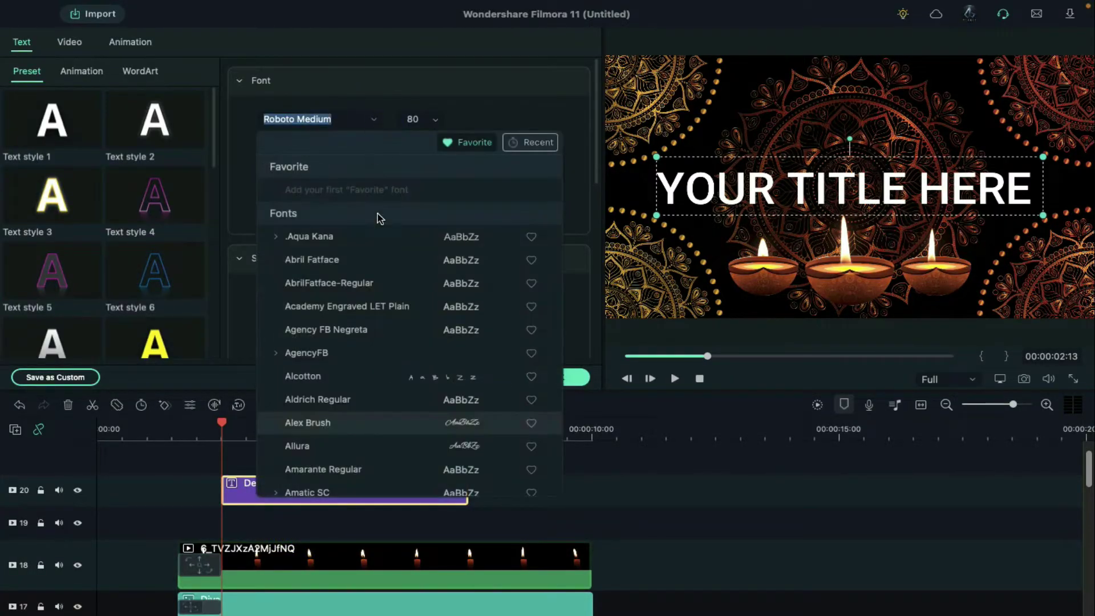
click(371, 418)
click(320, 173)
key(ctrl+a)
text(Happy)
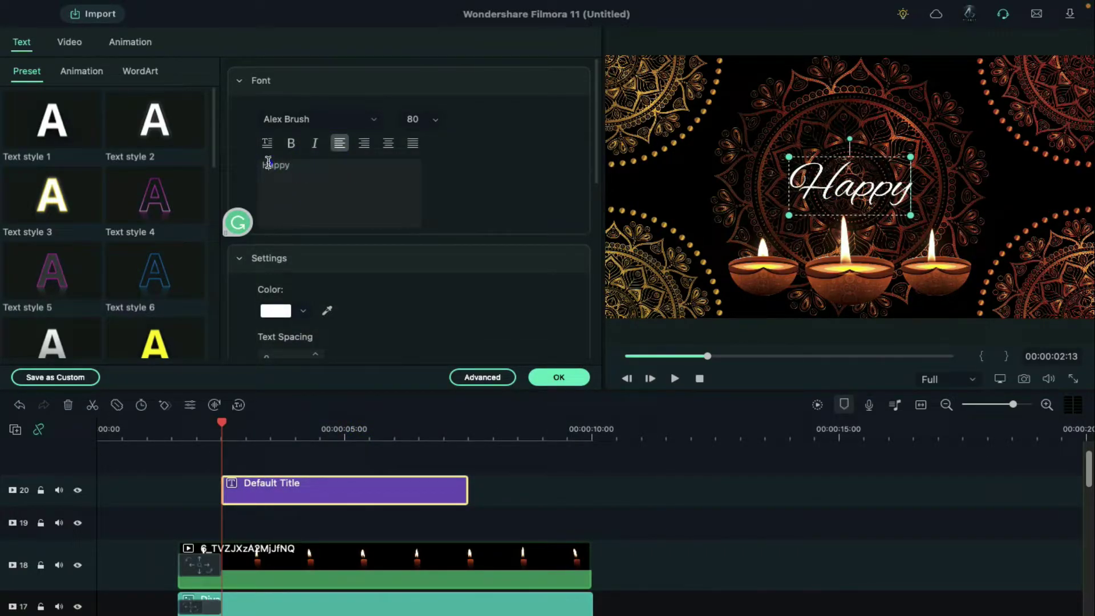
click(436, 120)
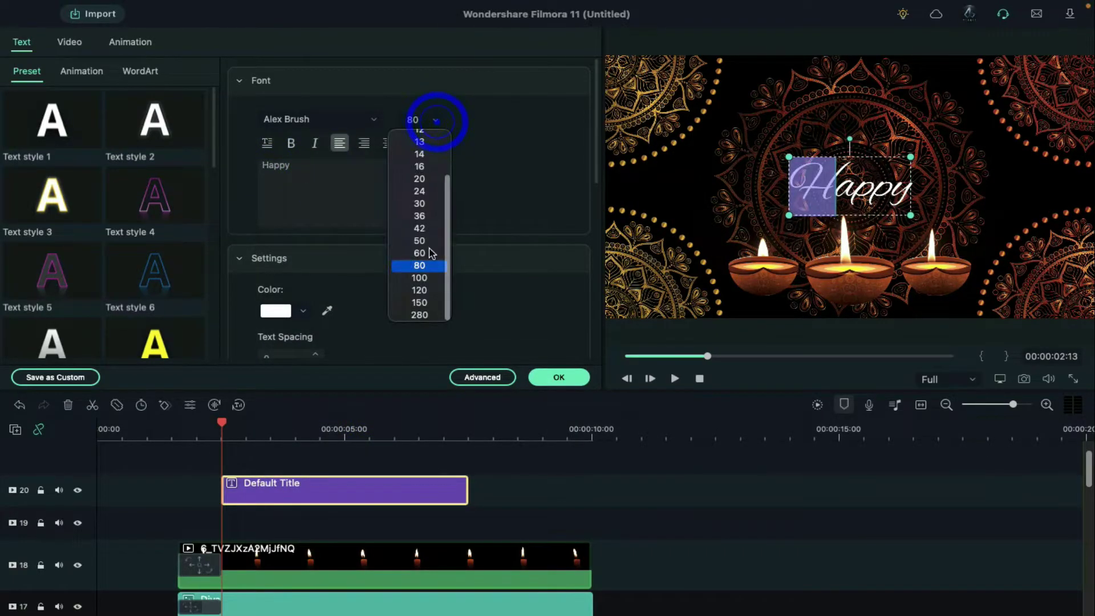
click(420, 302)
Give the Happy title an Image Fill using a golden-orange texture image in the advanced title editor
click(463, 378)
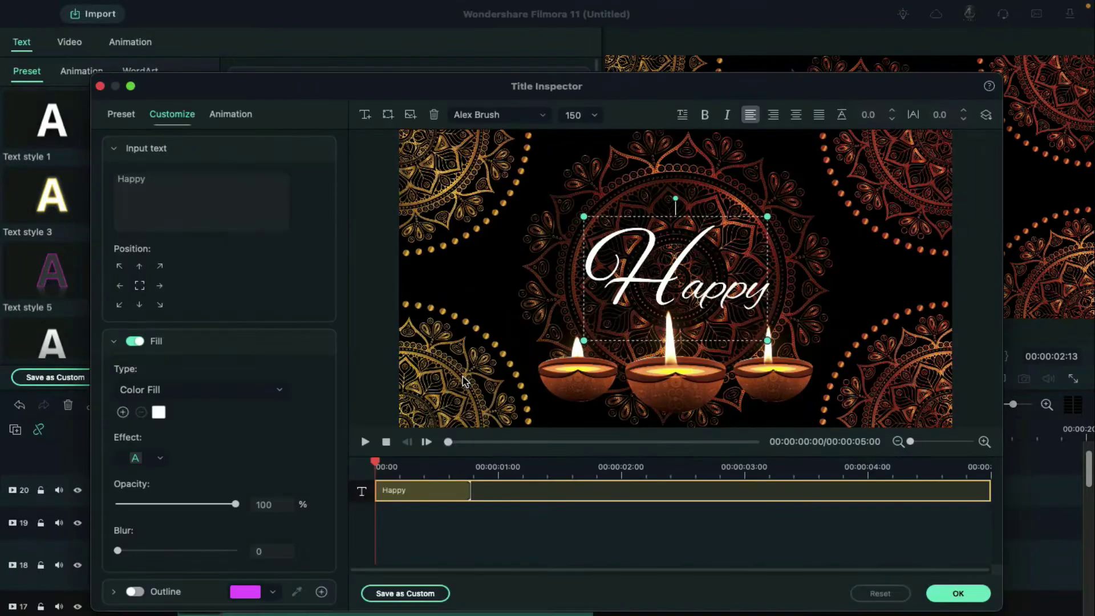
click(239, 391)
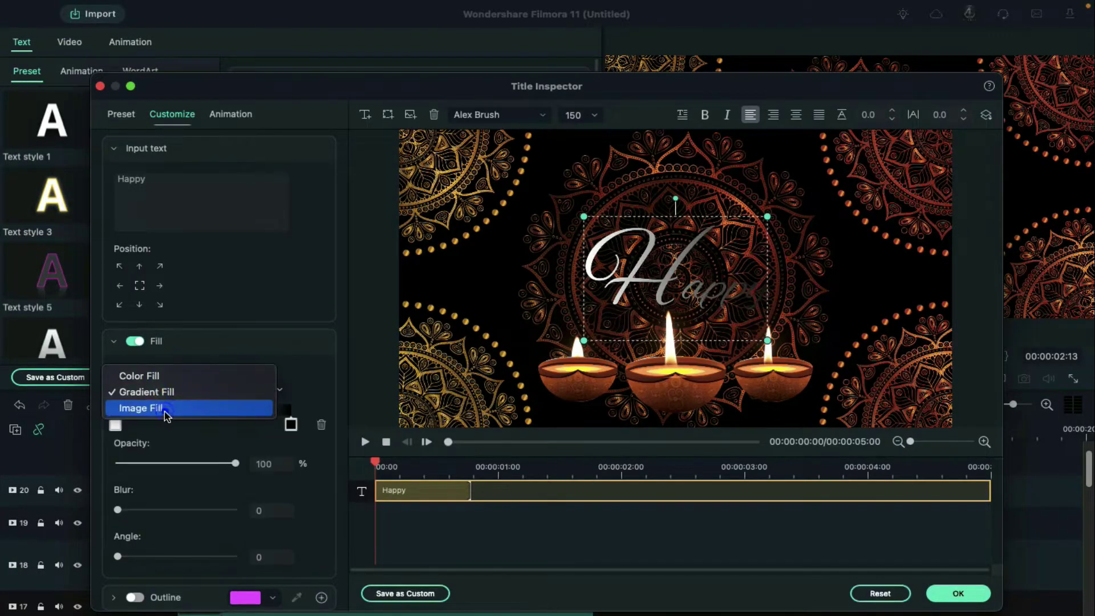
click(163, 409)
click(122, 421)
double_click(487, 356)
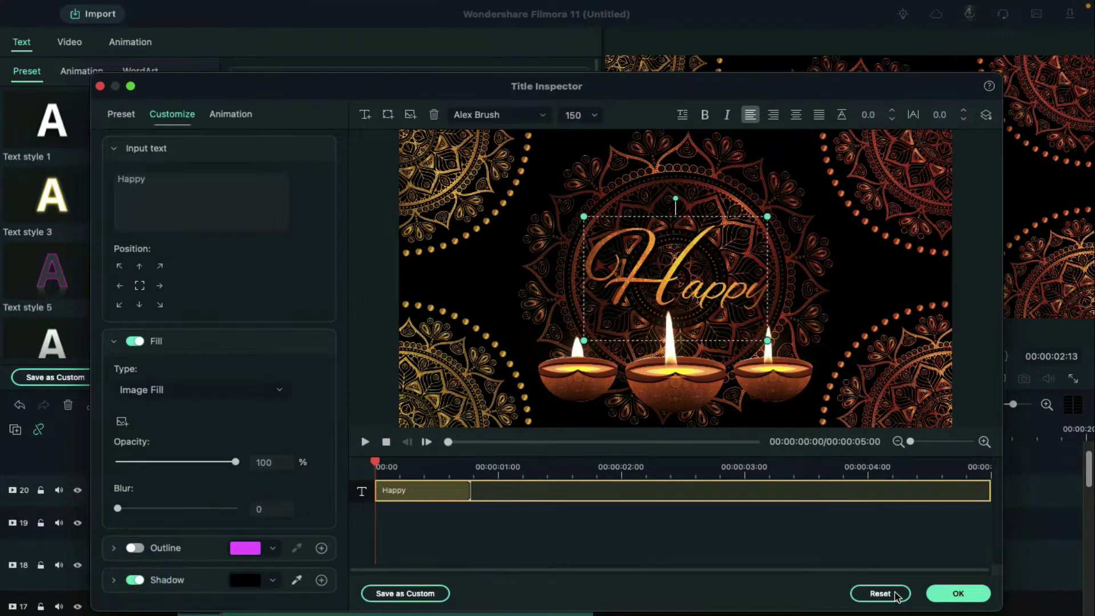
click(958, 593)
Move the Happy title up and left, extend it to 10 seconds, and duplicate it with the text "Diwali"
double_click(334, 485)
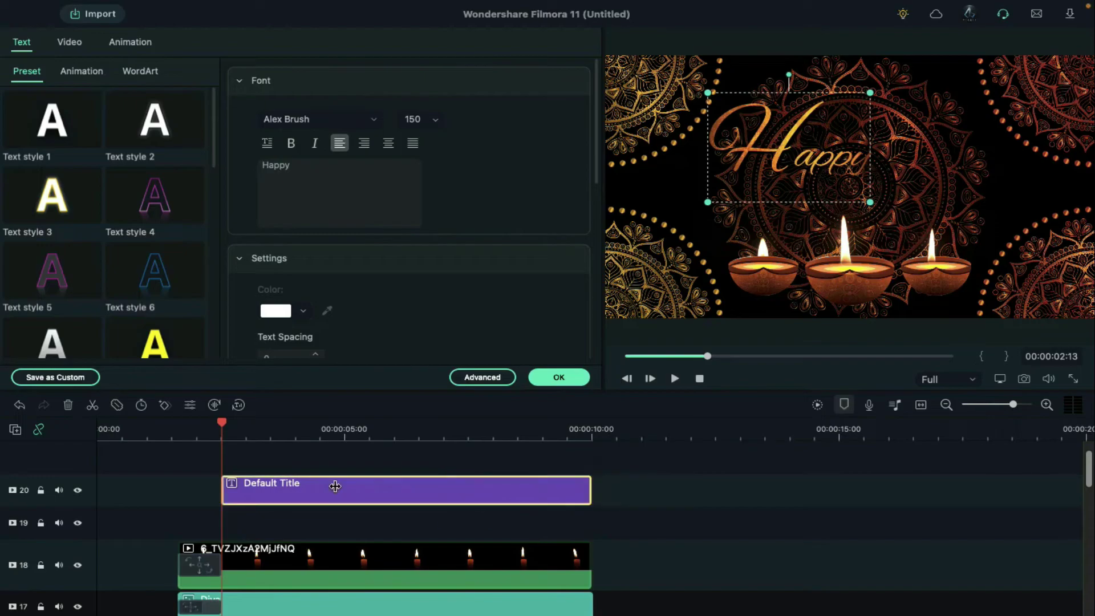
click(303, 173)
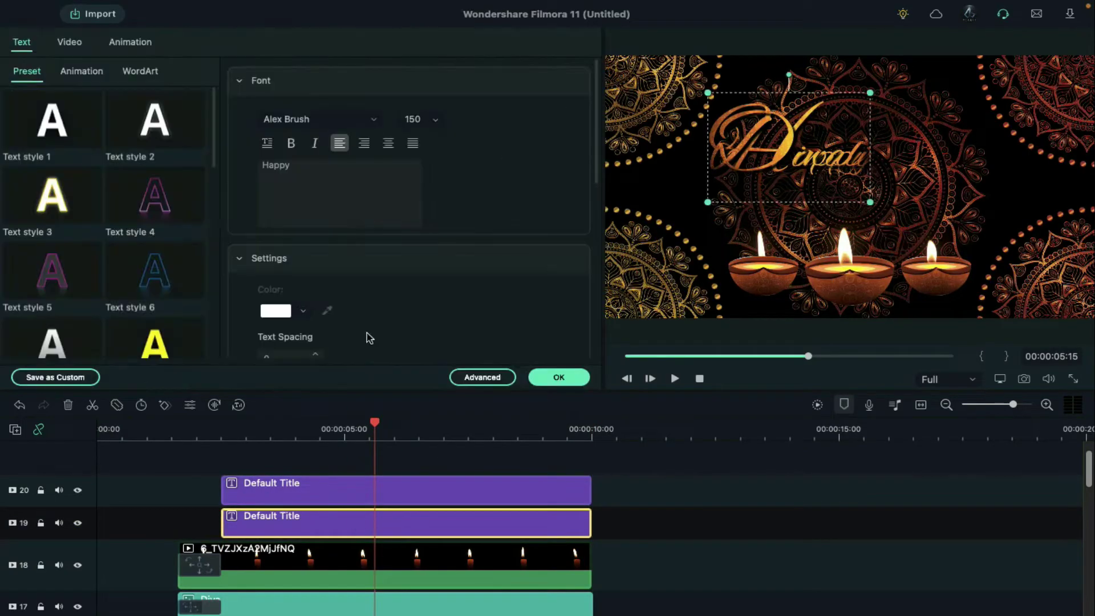
Lock the Happy title's track and position the Diwali title below and to the right of Happy, above the diyas
click(43, 525)
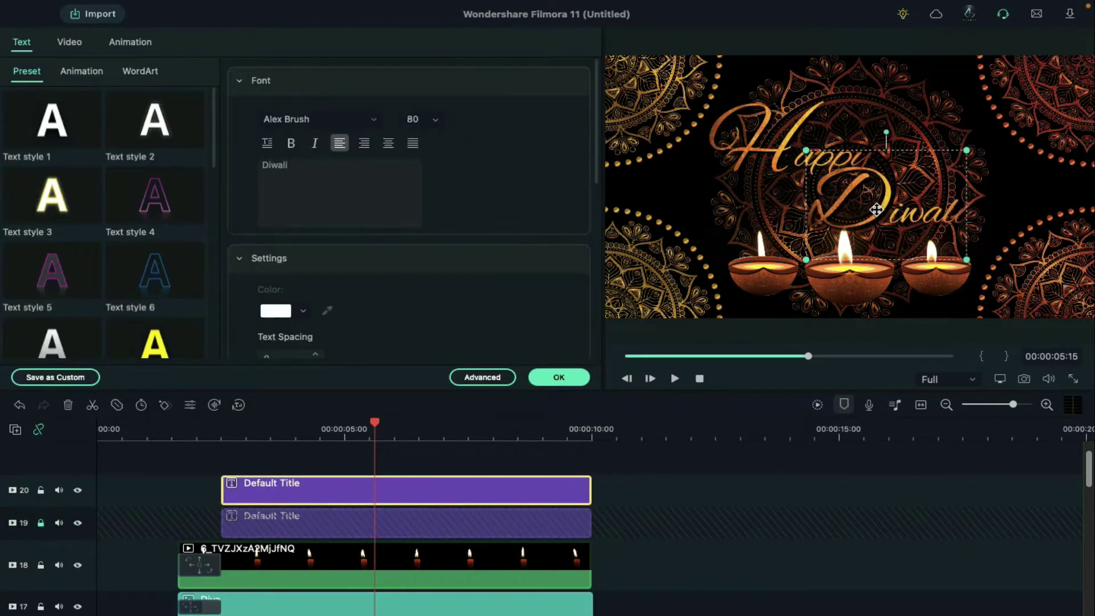
drag(882, 203, 901, 205)
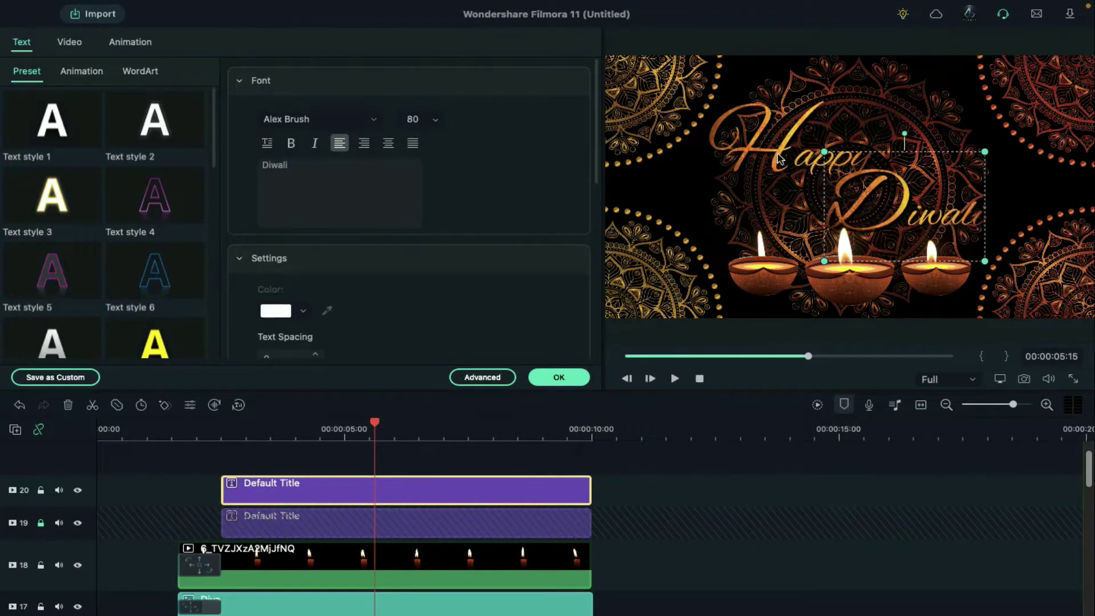
click(781, 160)
click(926, 202)
click(582, 604)
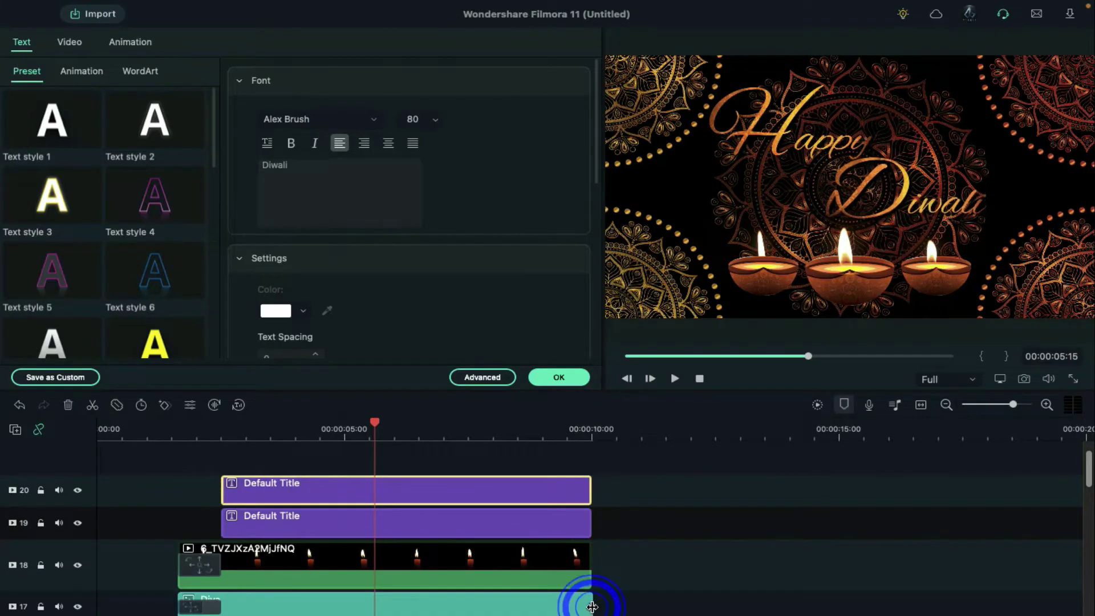
click(559, 377)
Add Shift Zoom 2 to the start of both titles, and shift the Diwali title later with its end trimmed to 10 seconds
click(242, 46)
scroll(299, 295, down, 5)
drag(342, 286, 268, 489)
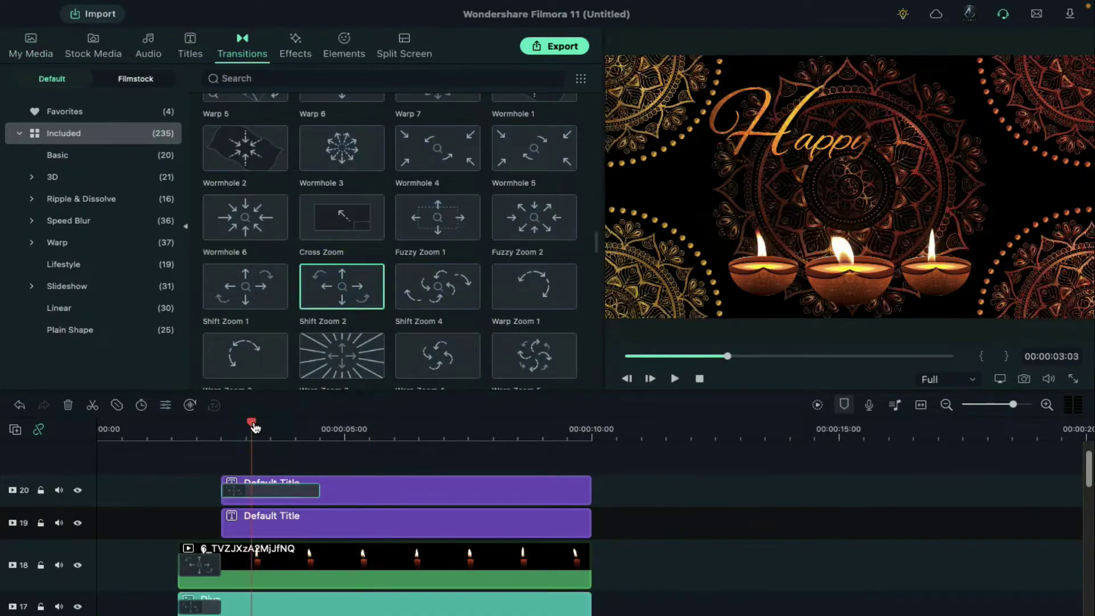
drag(347, 491, 383, 491)
drag(342, 287, 268, 522)
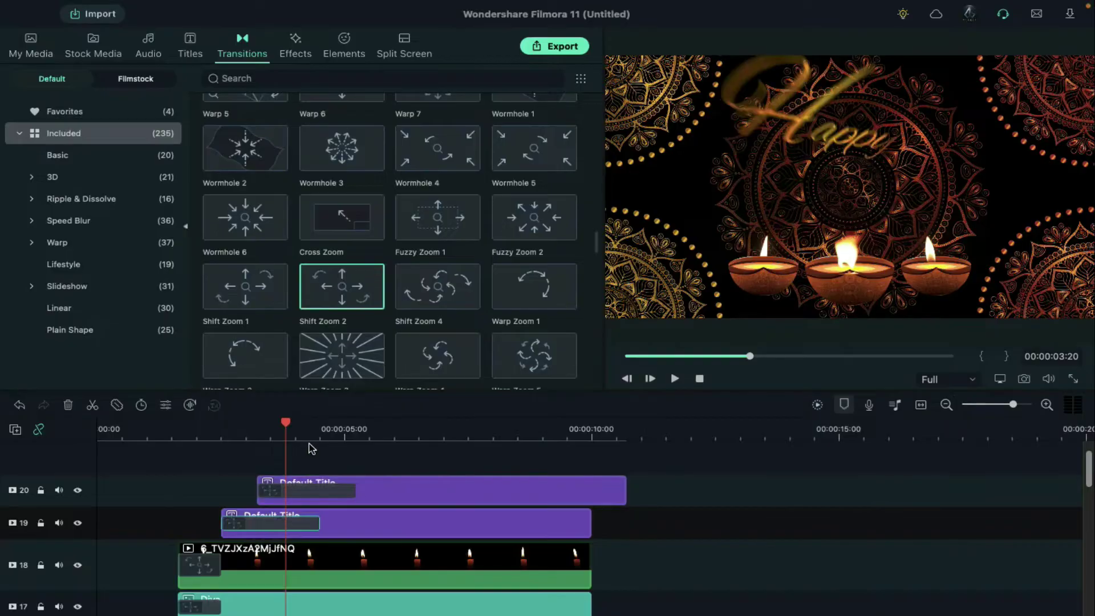
drag(626, 490, 591, 490)
drag(286, 429, 365, 440)
click(425, 436)
Add the pfx_03 particle video at the start of track 21, split it at 10 seconds and delete the remainder
click(31, 46)
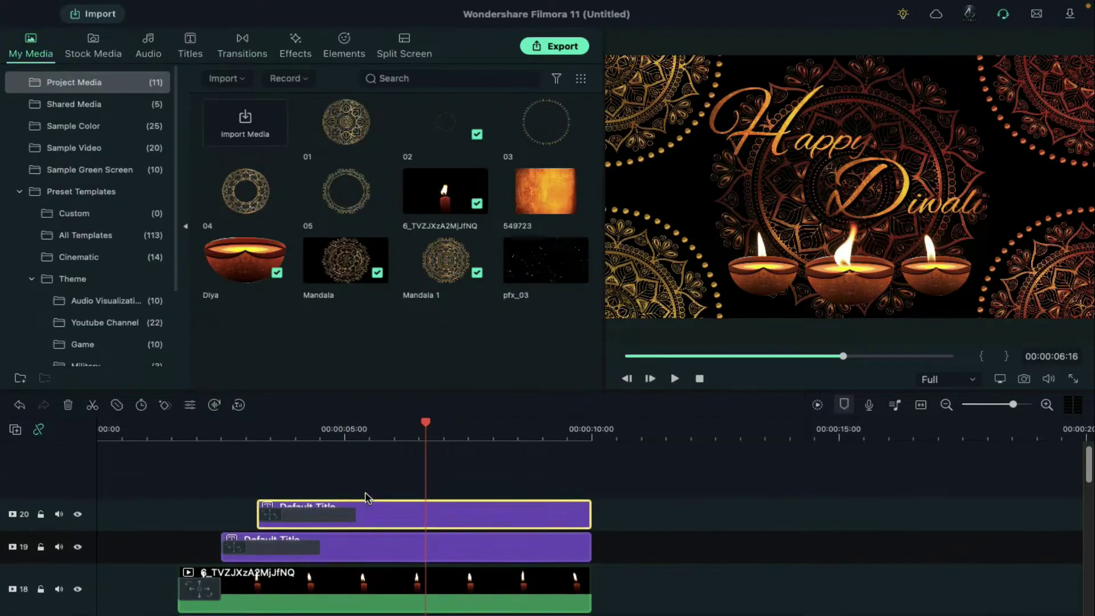
drag(545, 260, 98, 475)
click(593, 440)
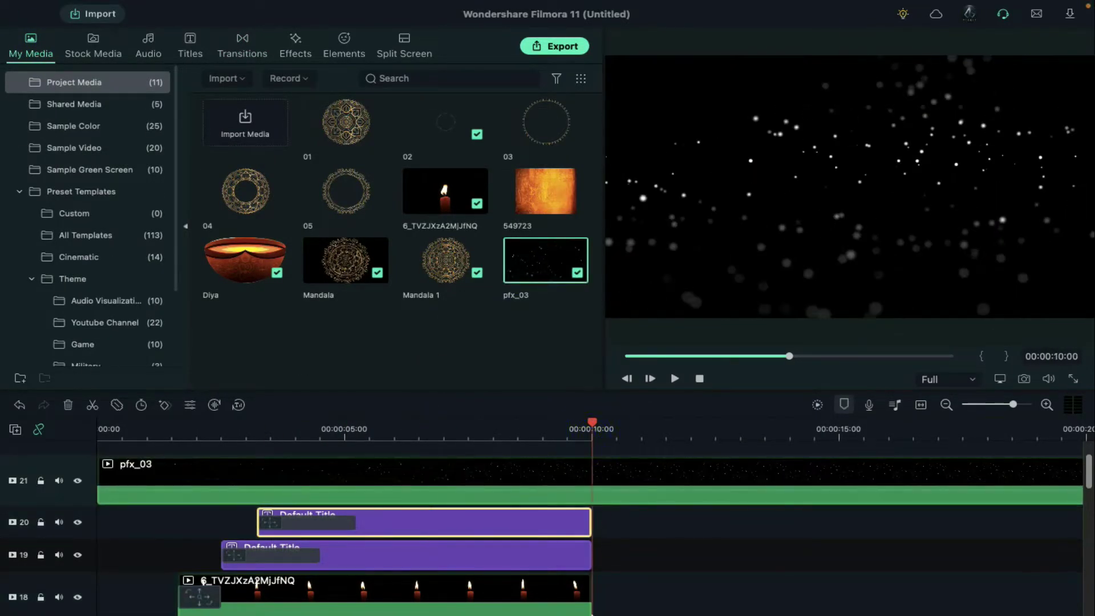
click(634, 475)
key(super+b)
key(Delete)
Set the pfx_03 clip's blending mode to Screen
click(370, 434)
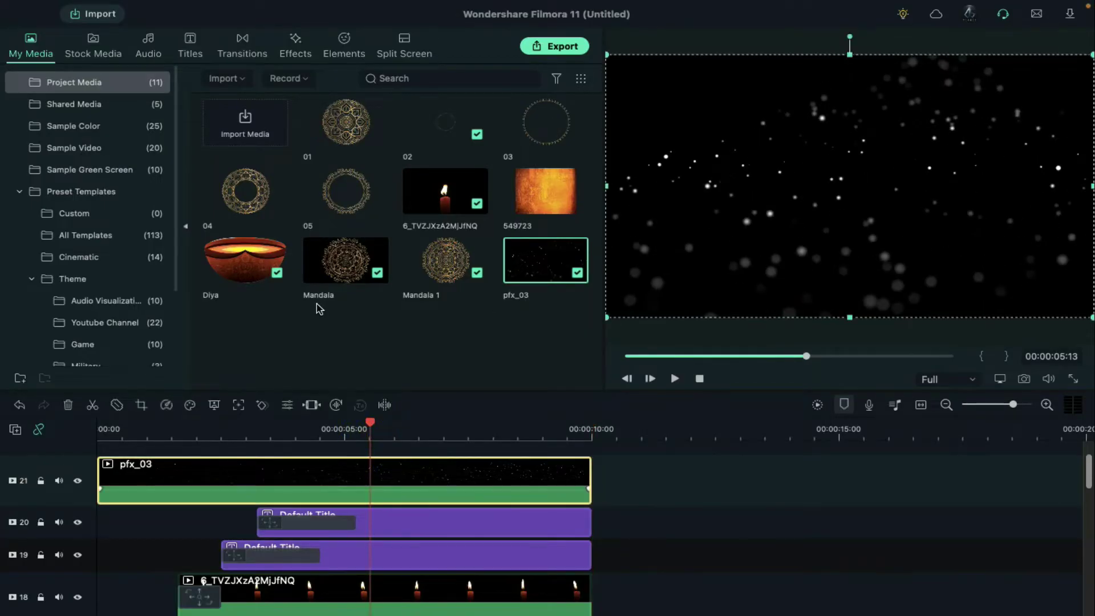
click(289, 285)
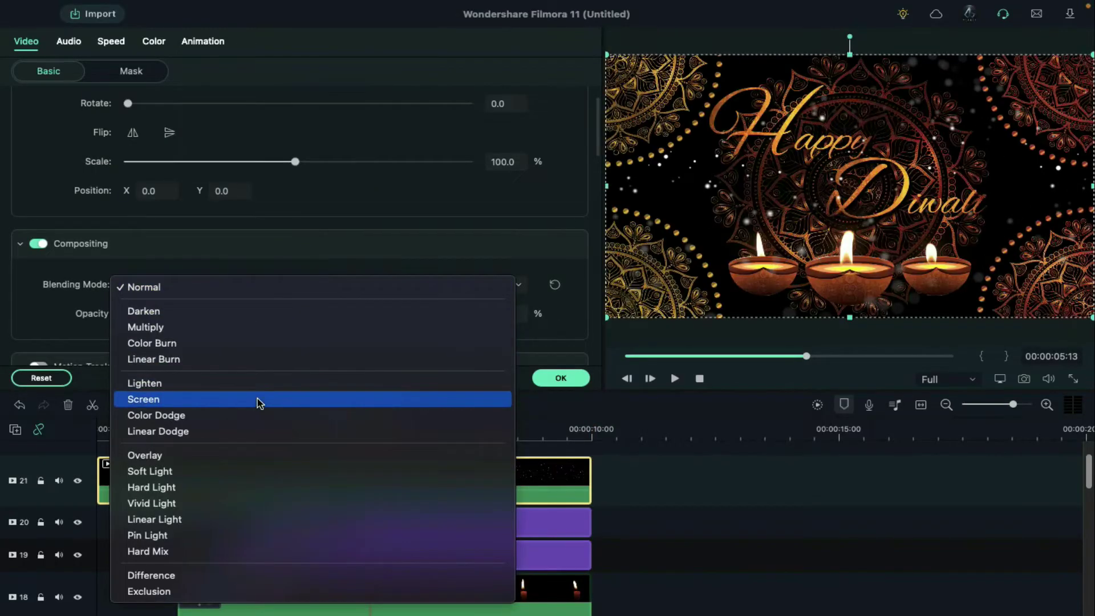
click(262, 400)
Color the pfx_03 particles with temperature 100, contrast 69, saturation 64 and brightness 60
click(153, 42)
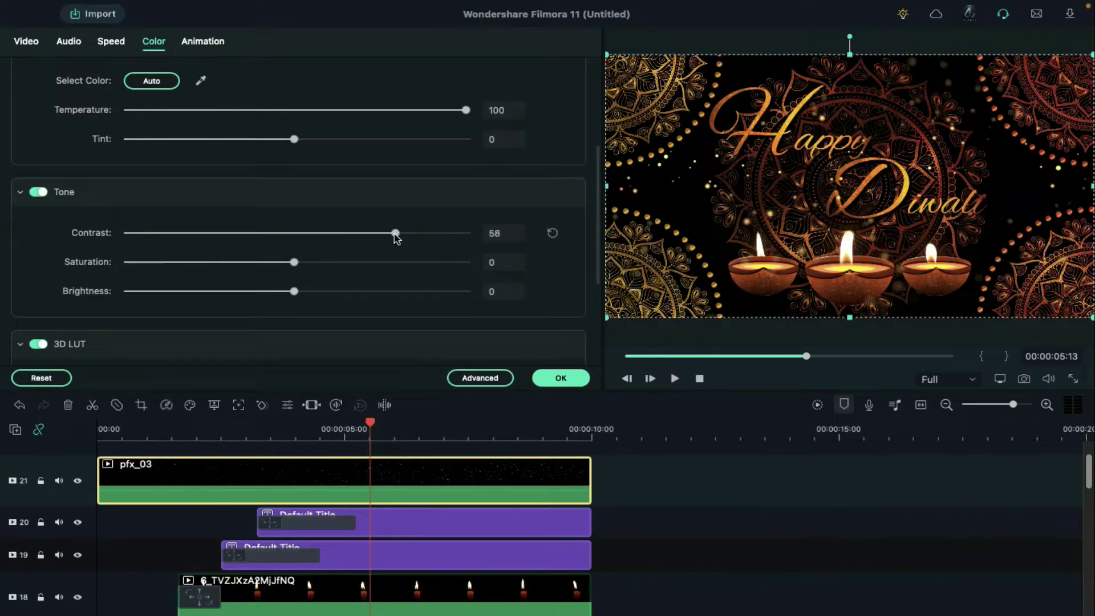
drag(296, 292, 387, 305)
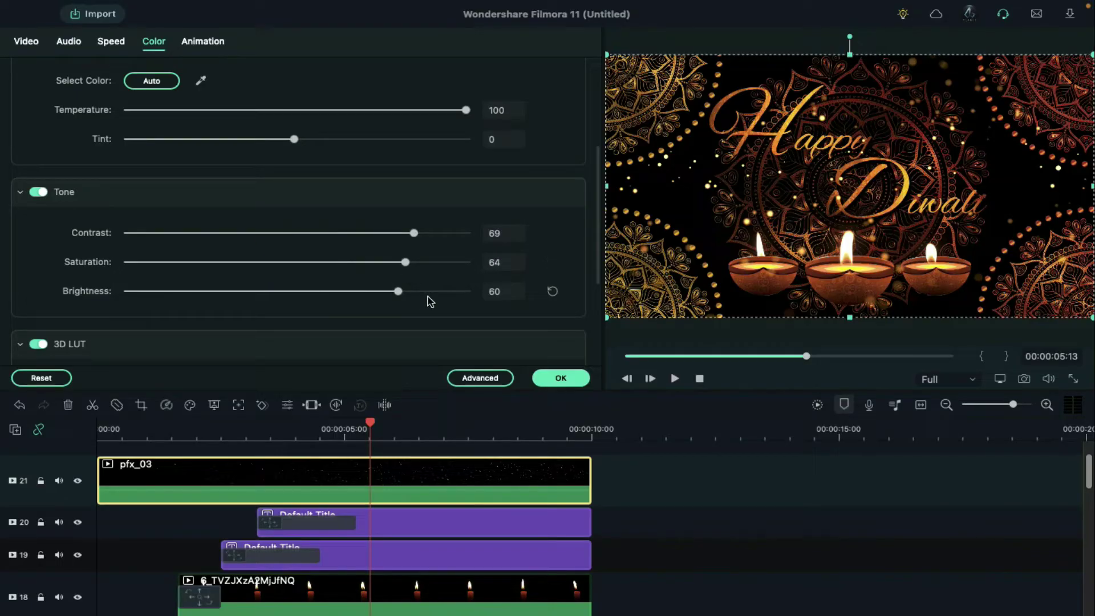
click(557, 379)
Render a preview of the timeline for smooth playback
click(818, 405)
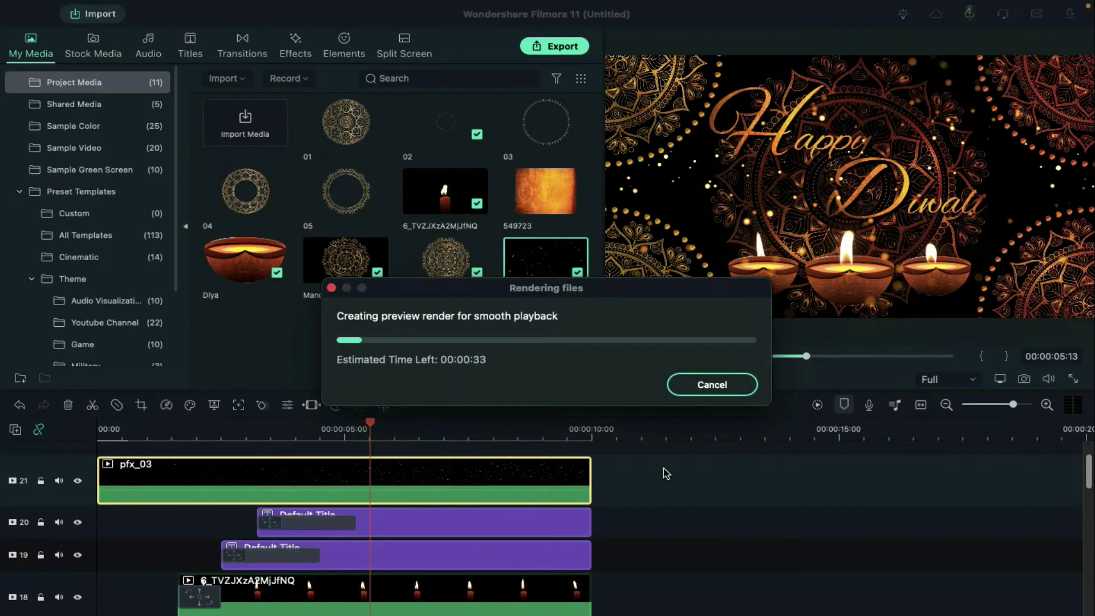